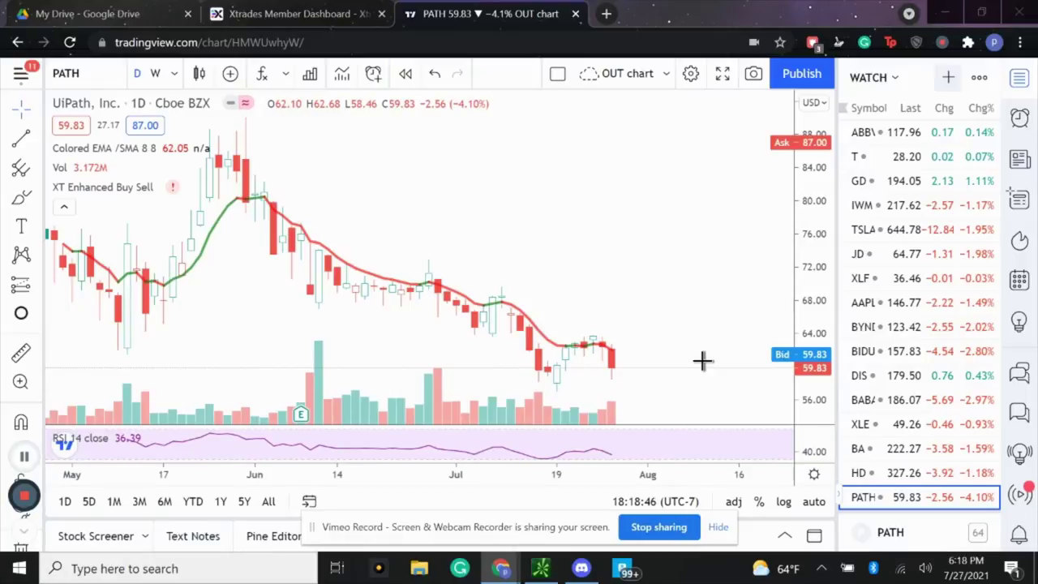
- Dismiss the screen-sharing notice and switch to the Momentum Scanner setup in thinkorswim
click(718, 527)
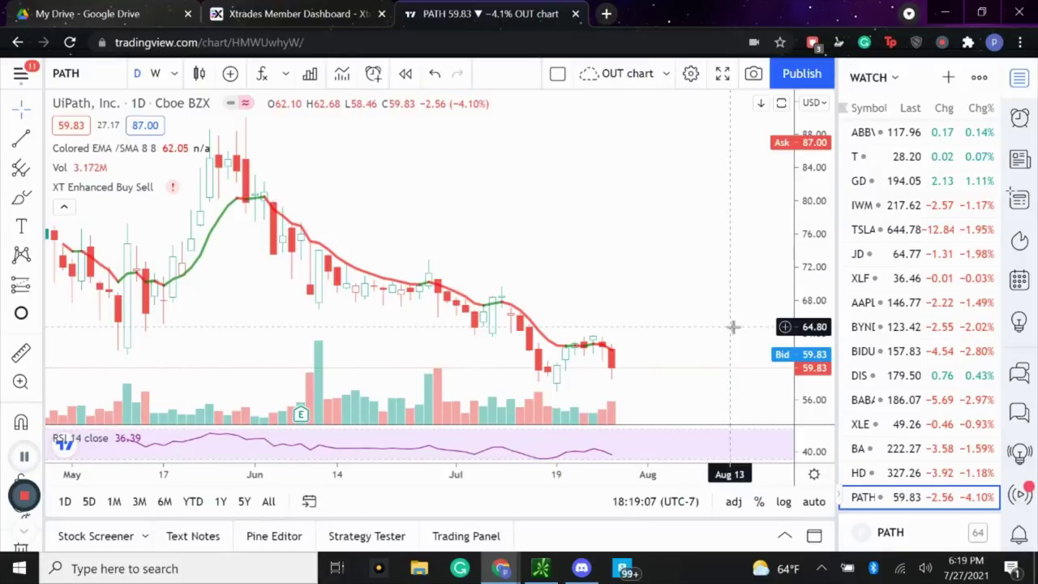
click(541, 568)
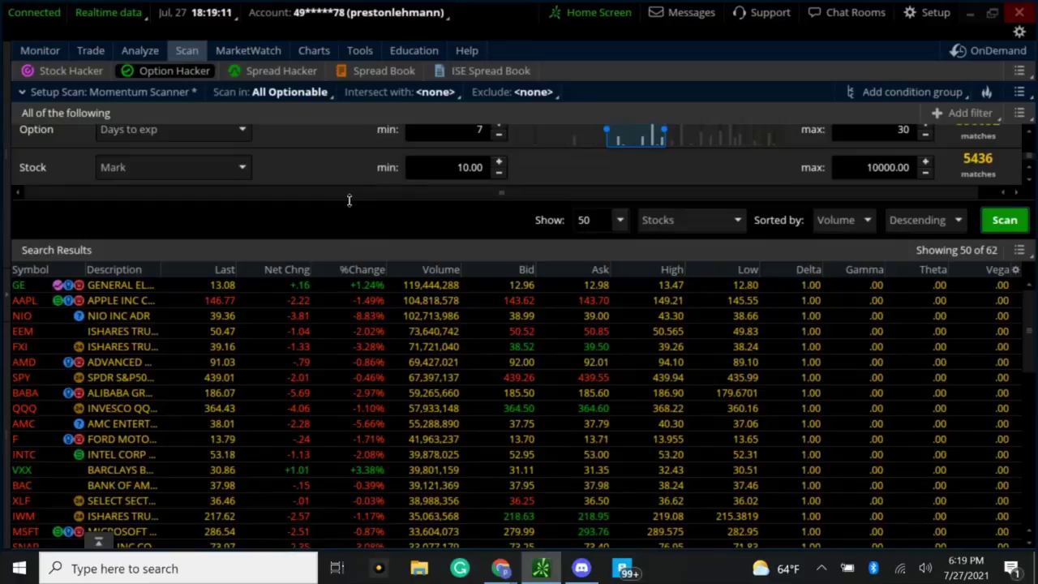
scroll(305, 146, up, 1)
scroll(305, 146, up, 3)
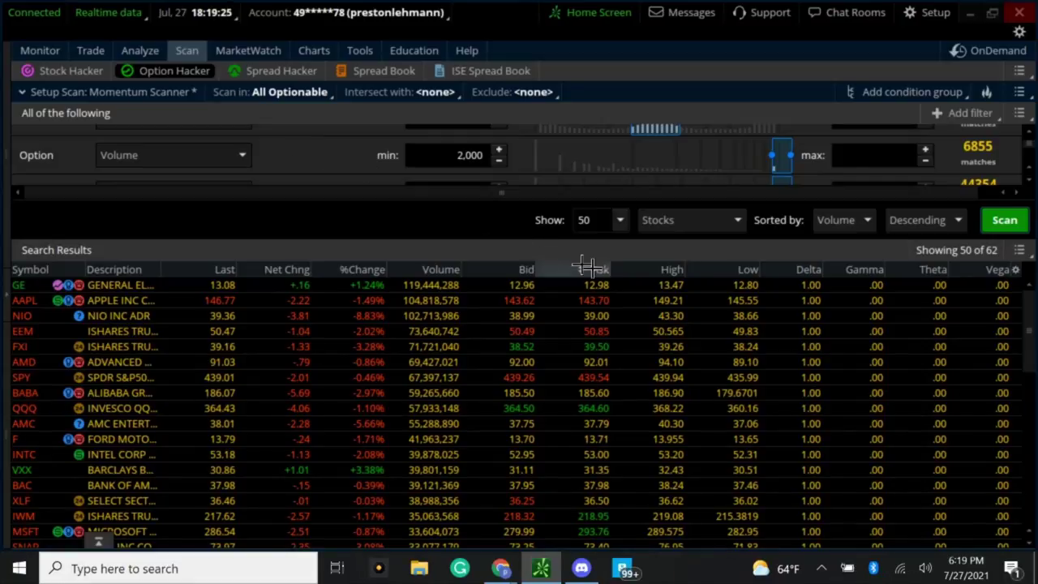
- Check the sorting choices for the scan results and set the result type to Stocks
click(852, 219)
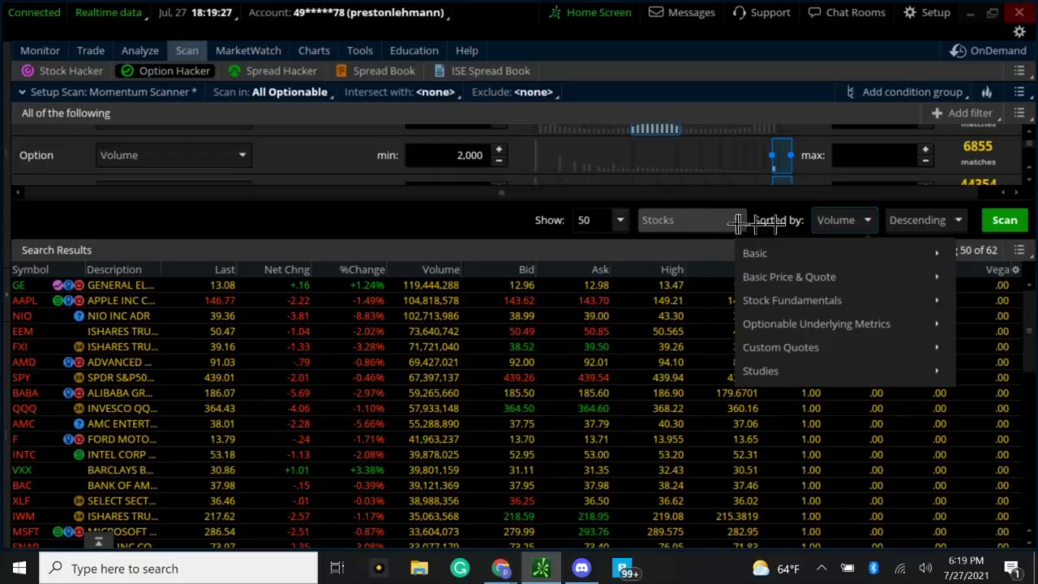
click(672, 220)
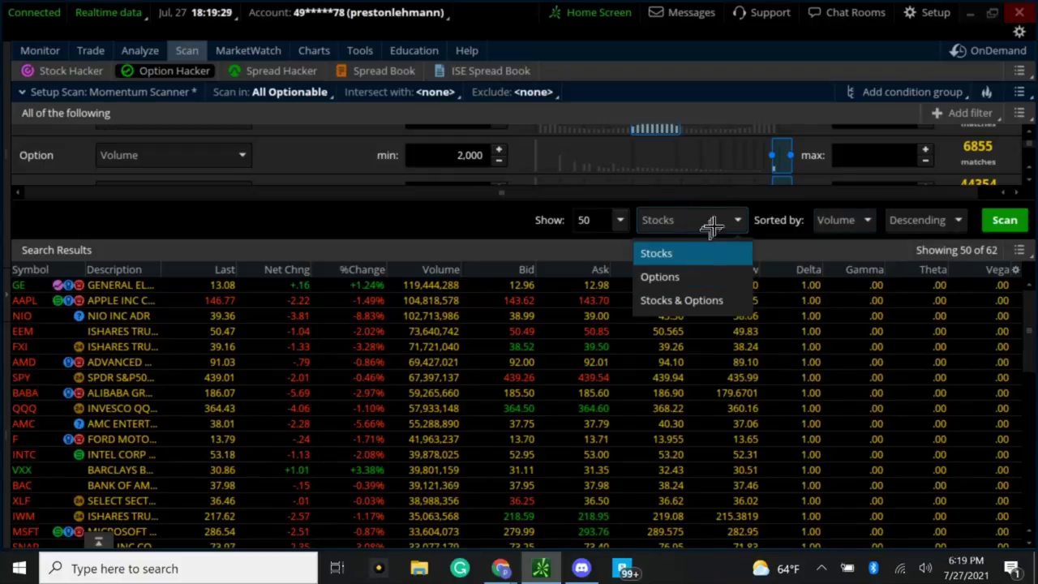
click(673, 253)
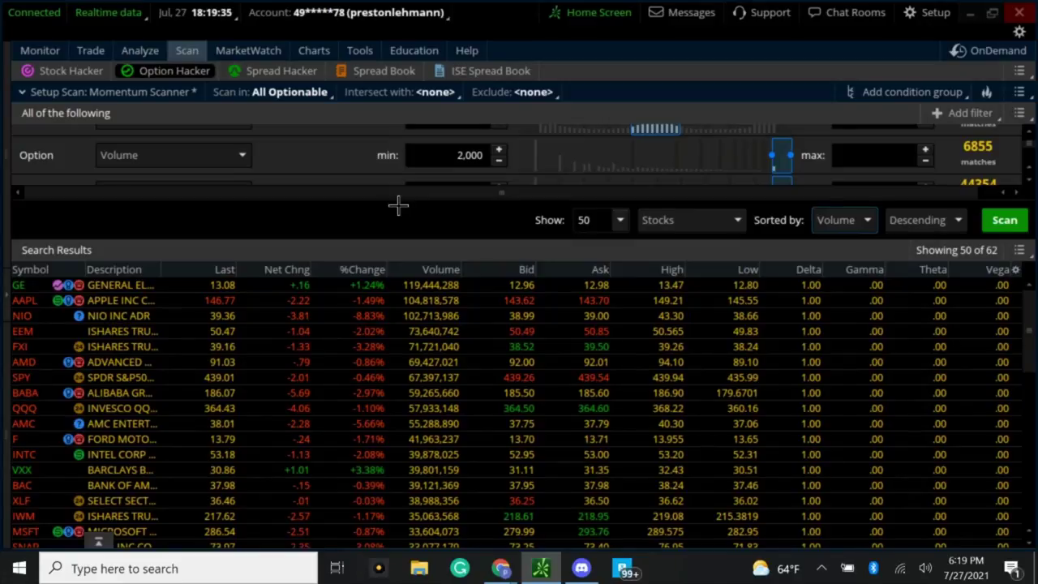
- Examine the scan's filters for option delta, volume, open interest and days to expiration, and for stock mark
scroll(332, 164, up, 1)
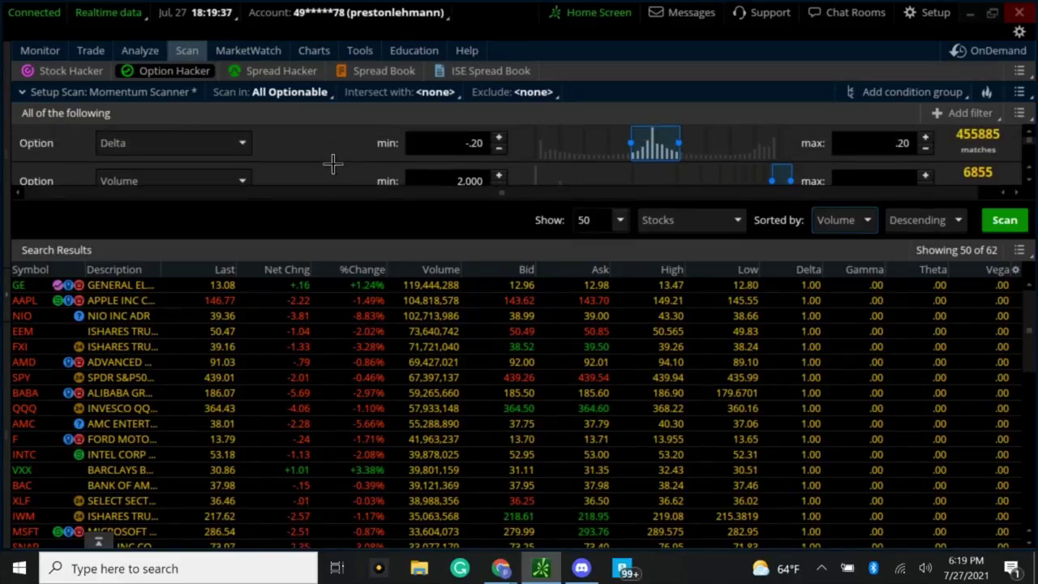
scroll(333, 164, down, 3)
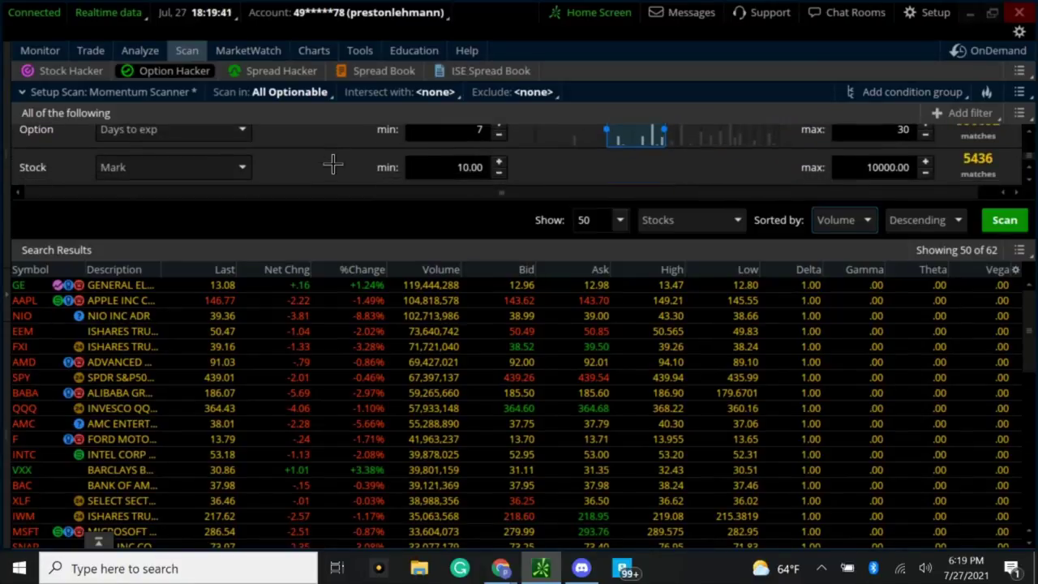
scroll(332, 164, up, 4)
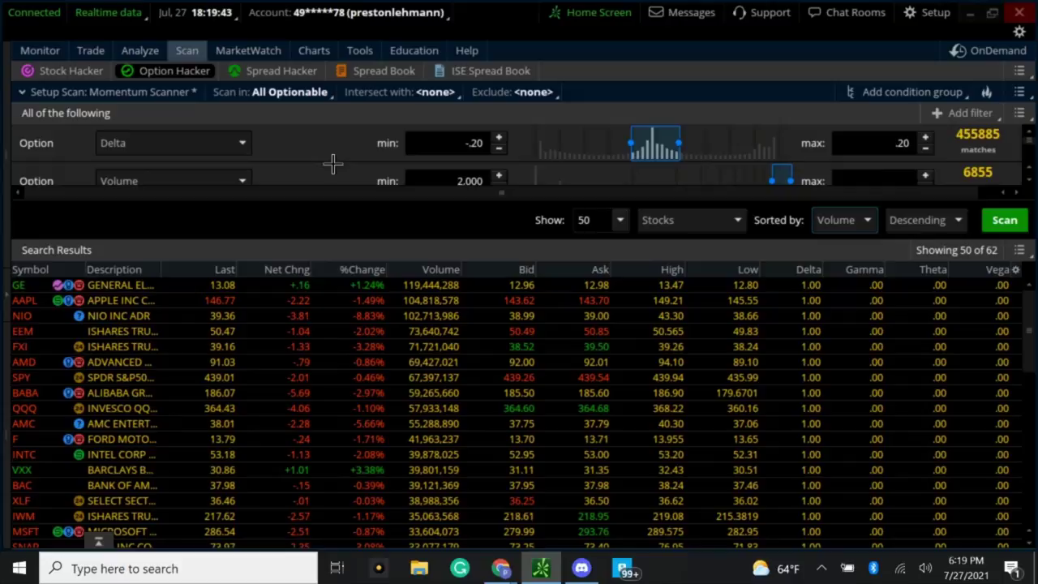
scroll(323, 124, down, 1)
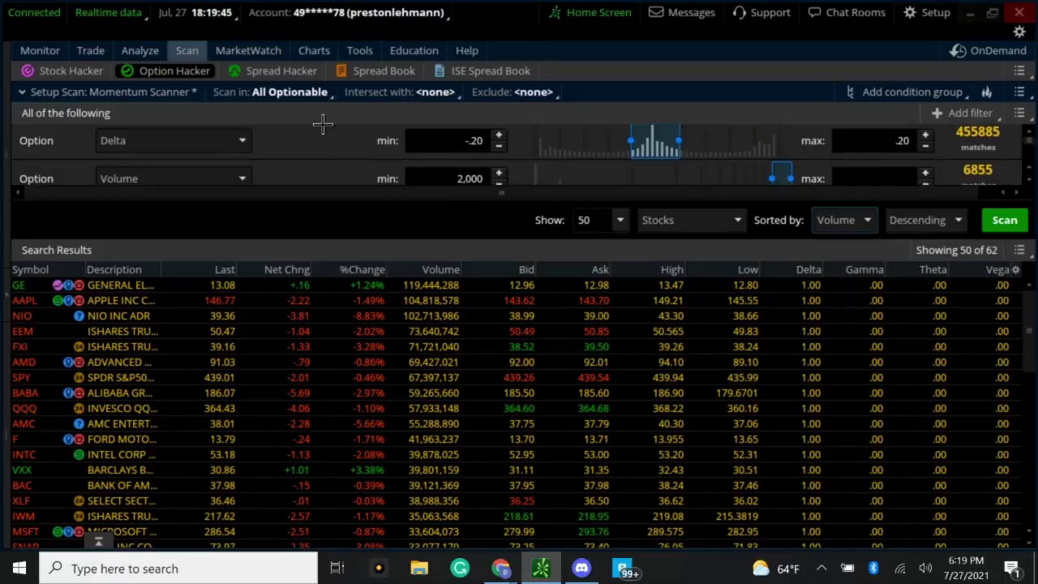
scroll(322, 149, down, 2)
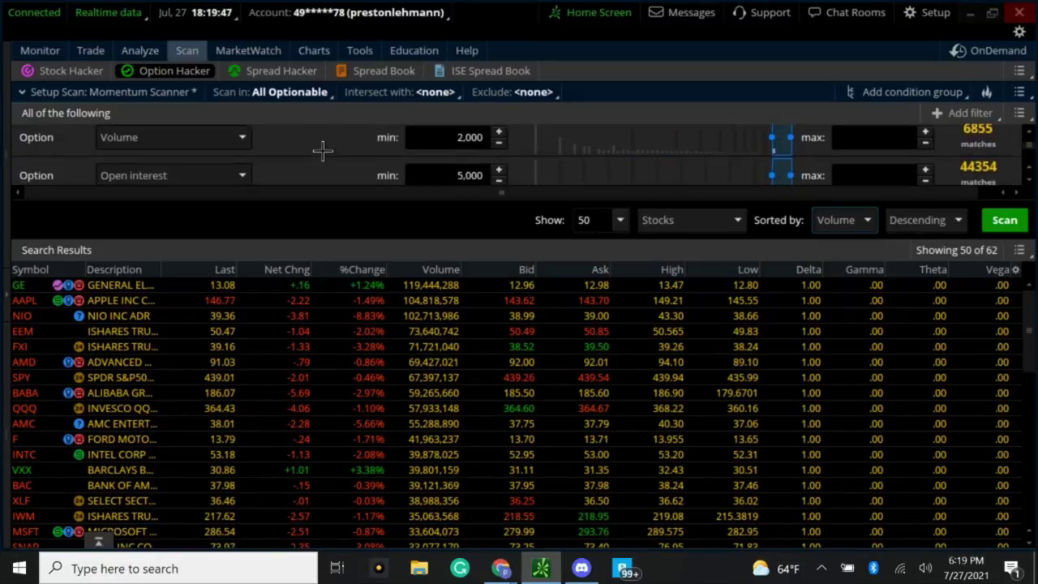
scroll(322, 149, down, 3)
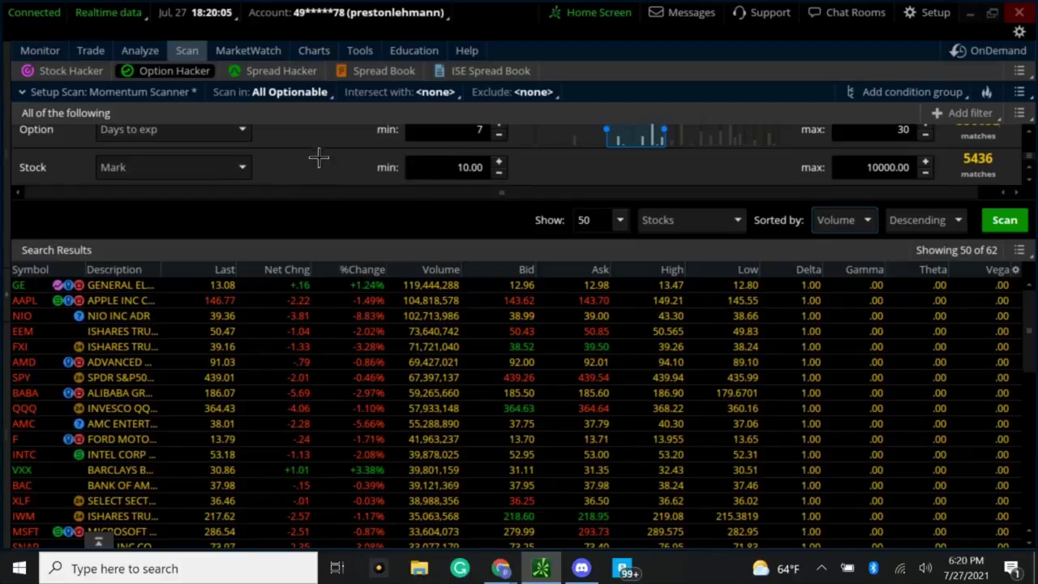
scroll(317, 170, up, 2)
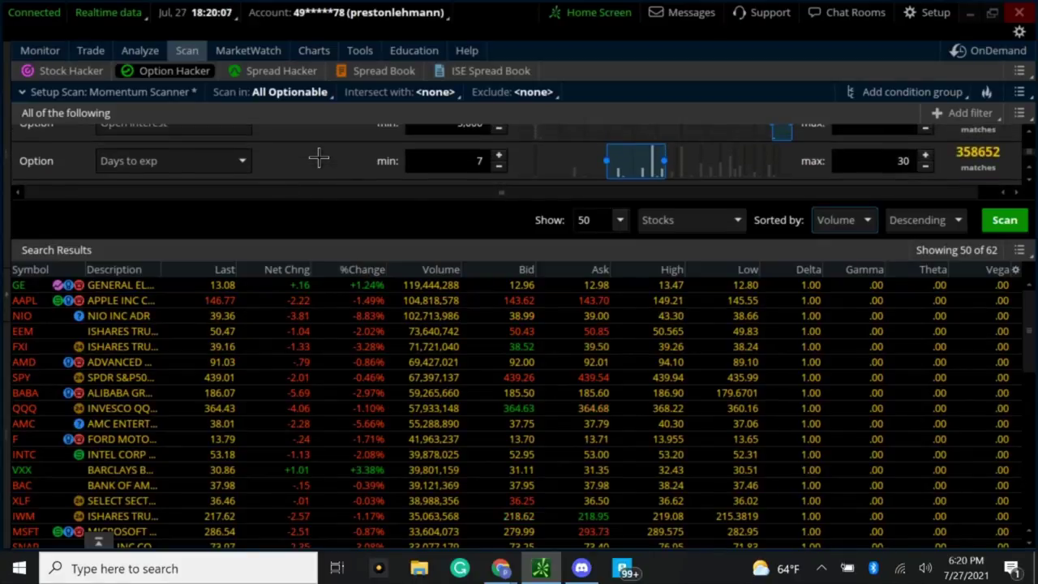
scroll(318, 158, up, 1)
scroll(318, 158, up, 2)
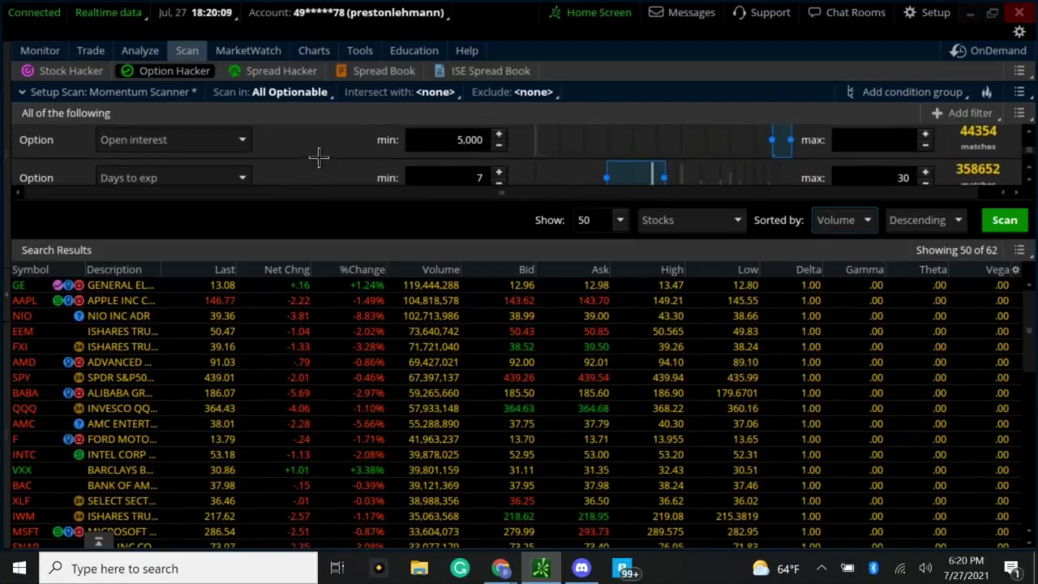
scroll(318, 157, up, 1)
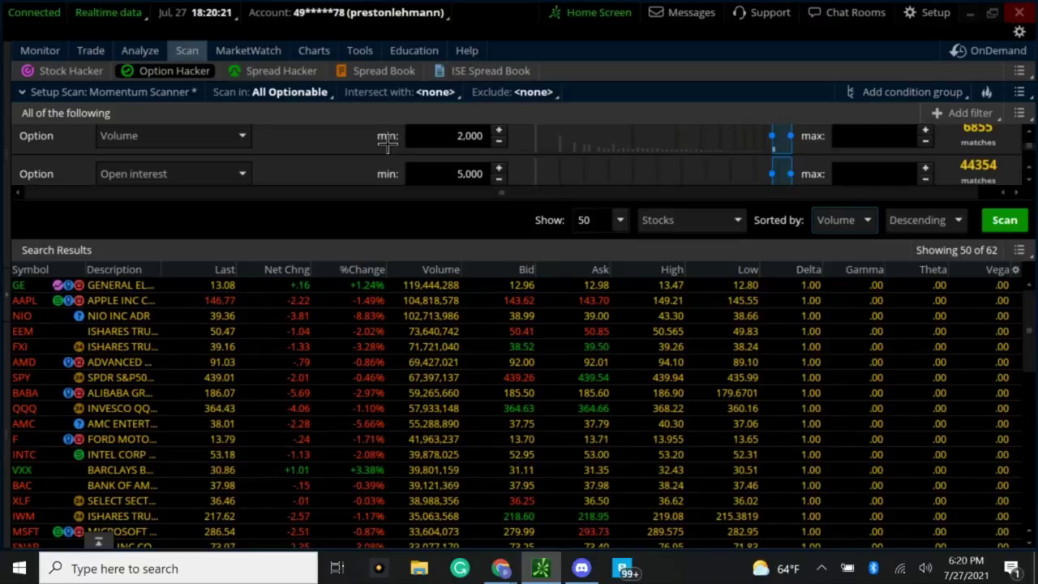
scroll(387, 142, up, 1)
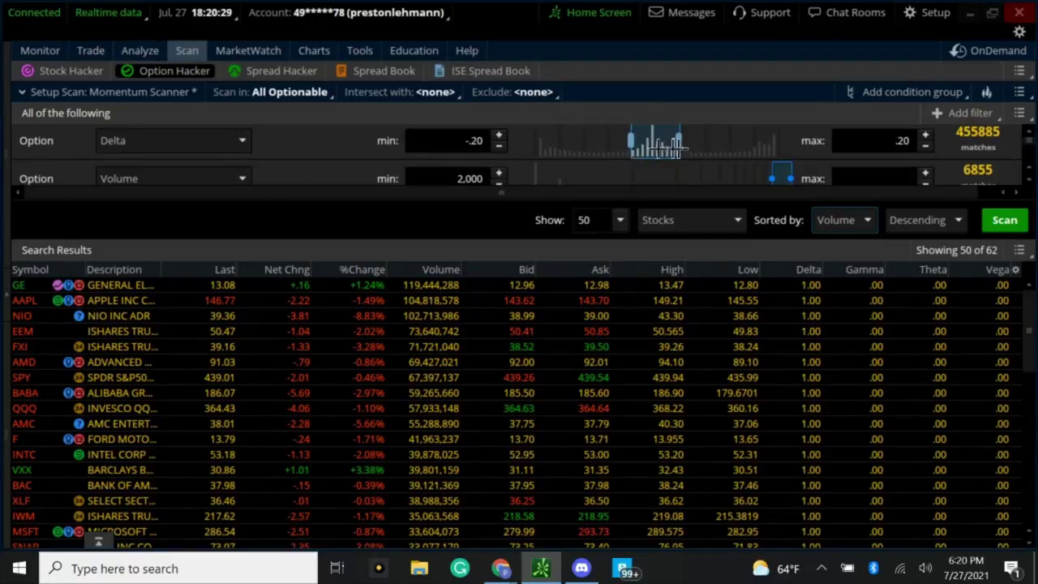
scroll(297, 153, down, 2)
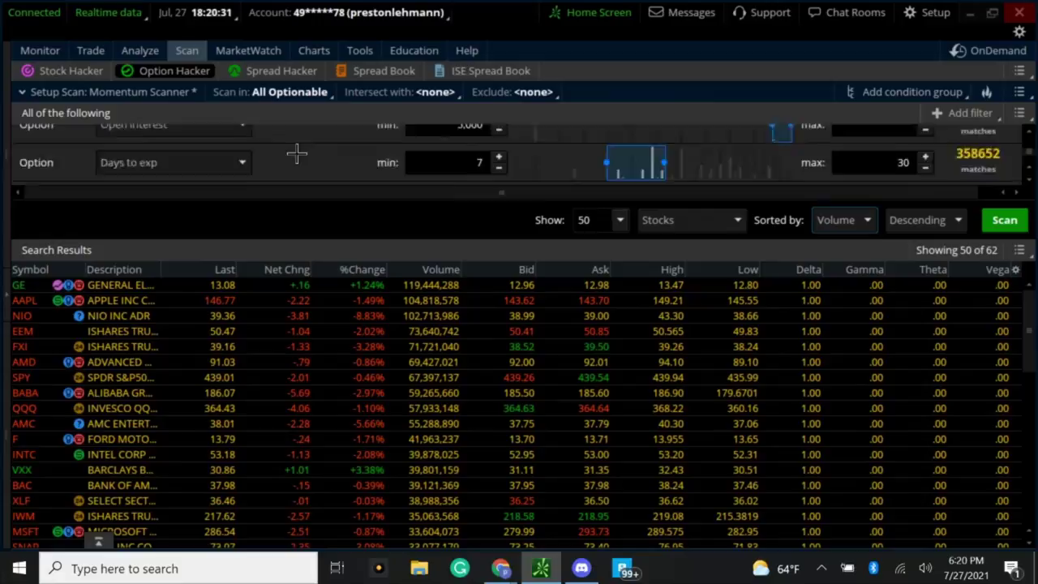
- Run the Momentum Scanner scan and look through the resulting list of stocks
click(1004, 220)
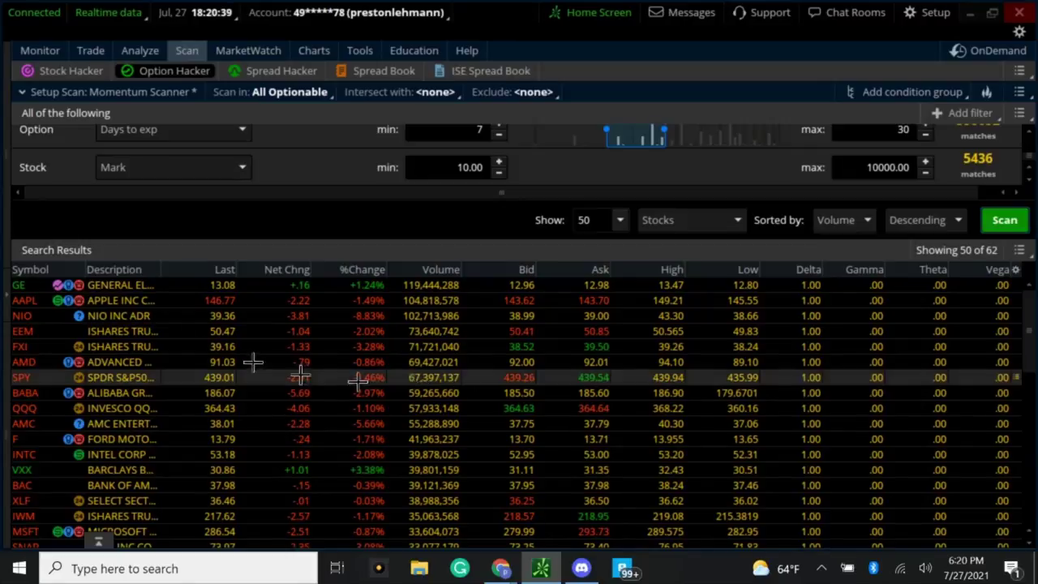
scroll(152, 331, down, 8)
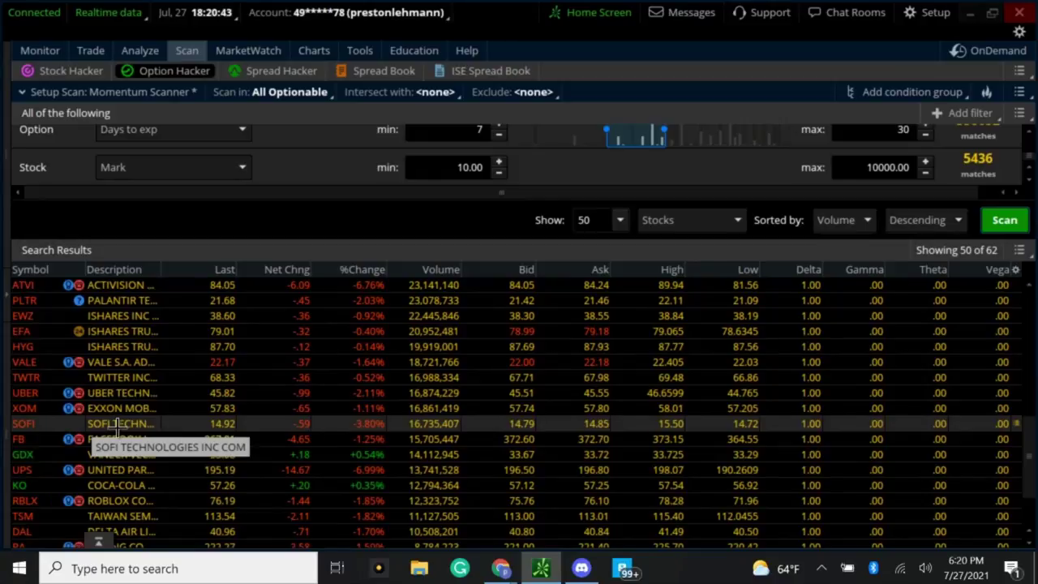
scroll(117, 424, up, 5)
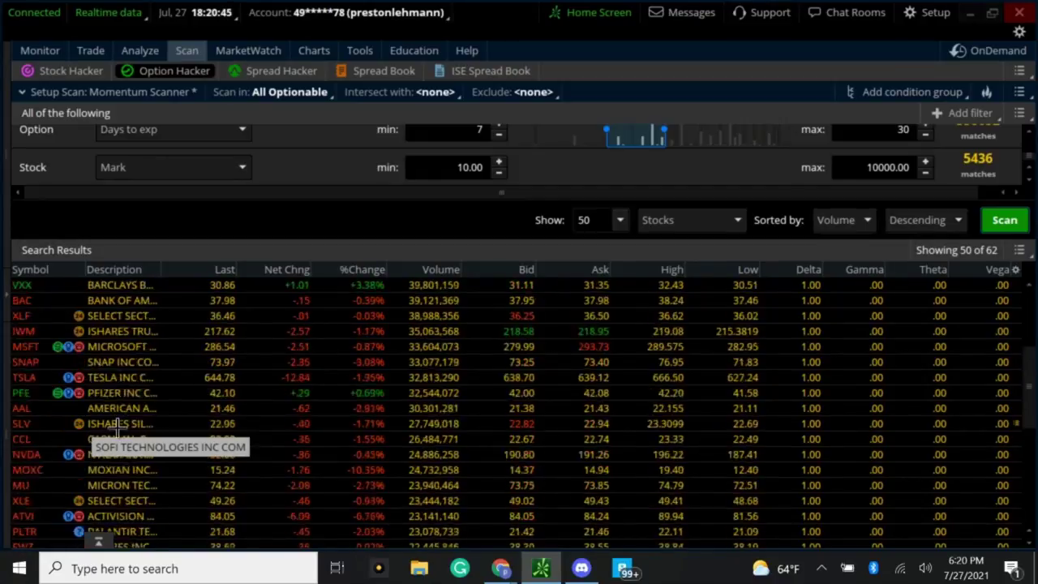
scroll(118, 423, up, 1)
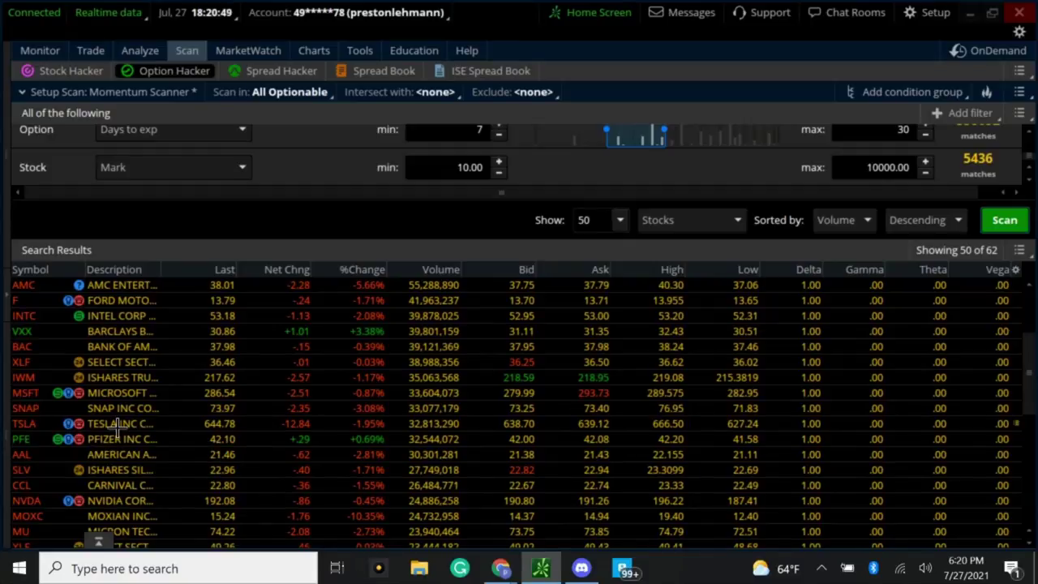
scroll(118, 423, up, 3)
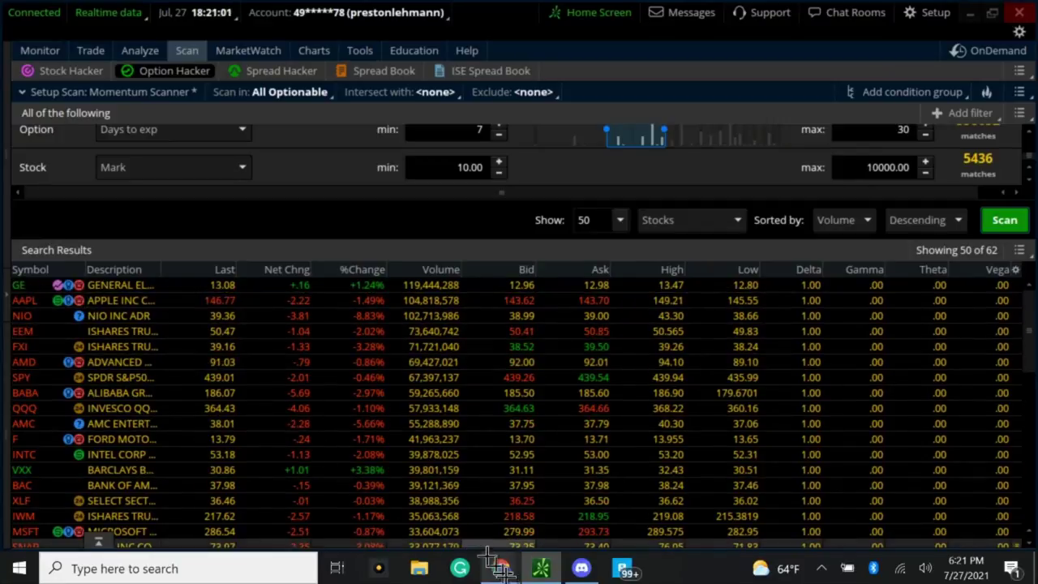
- Switch to TradingView and load the GE chart
mouse_move(501, 567)
click(405, 498)
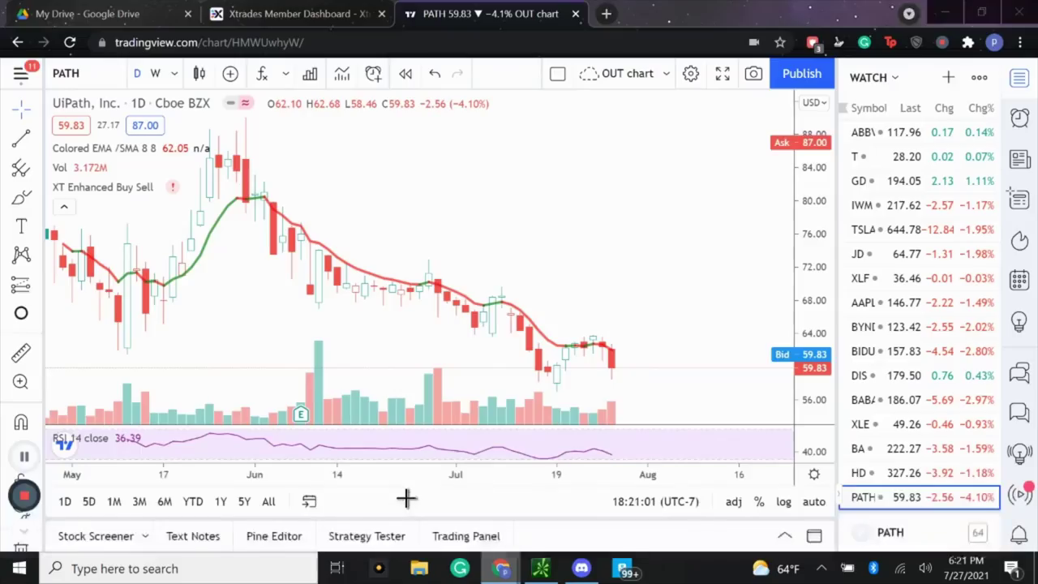
click(91, 73)
text(GE)
key(Return)
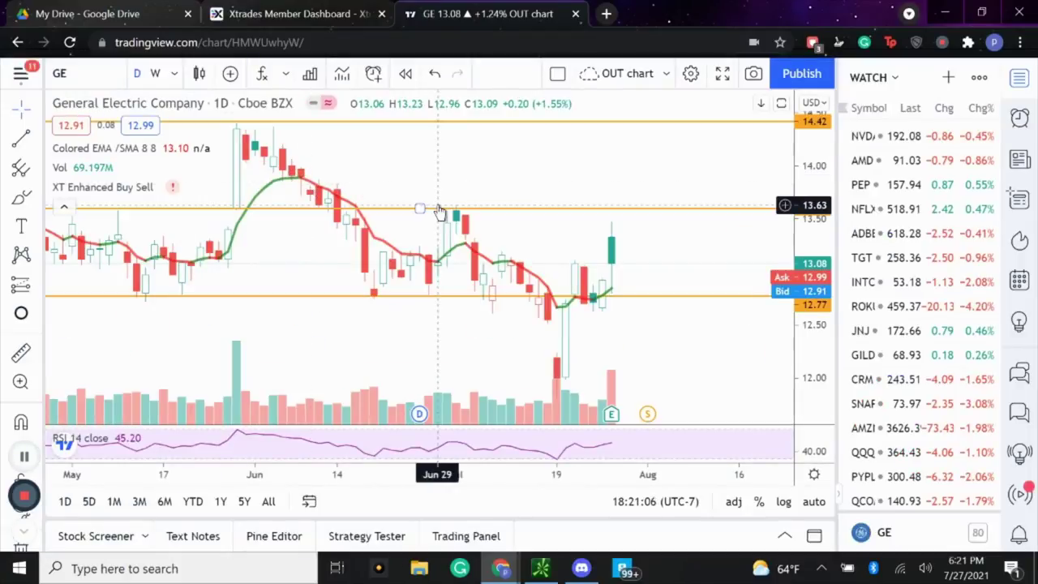
- Examine GE's daily price history in relation to its marked horizontal levels
drag(394, 330, 487, 364)
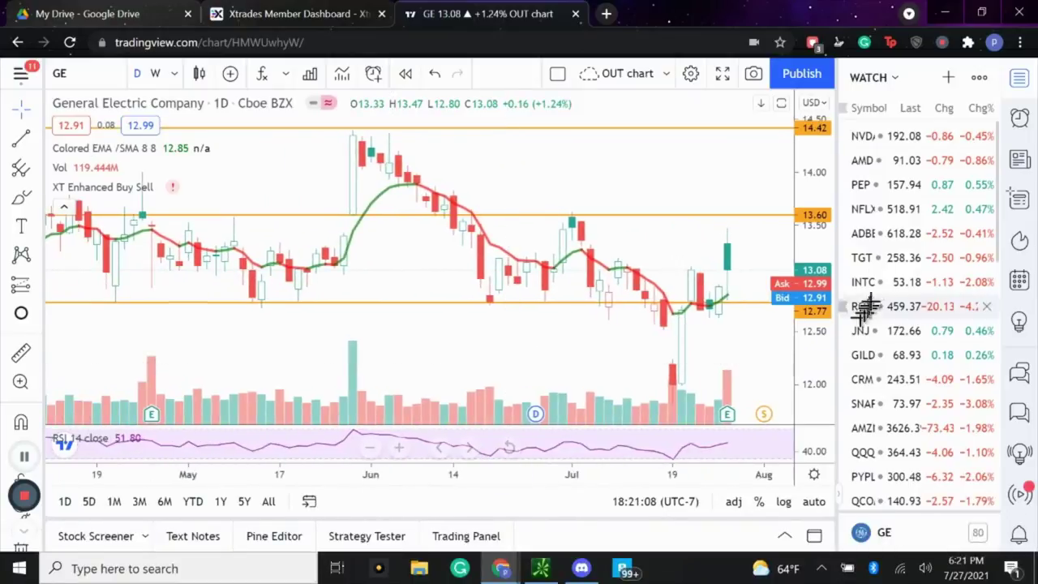
scroll(506, 447, down, 5)
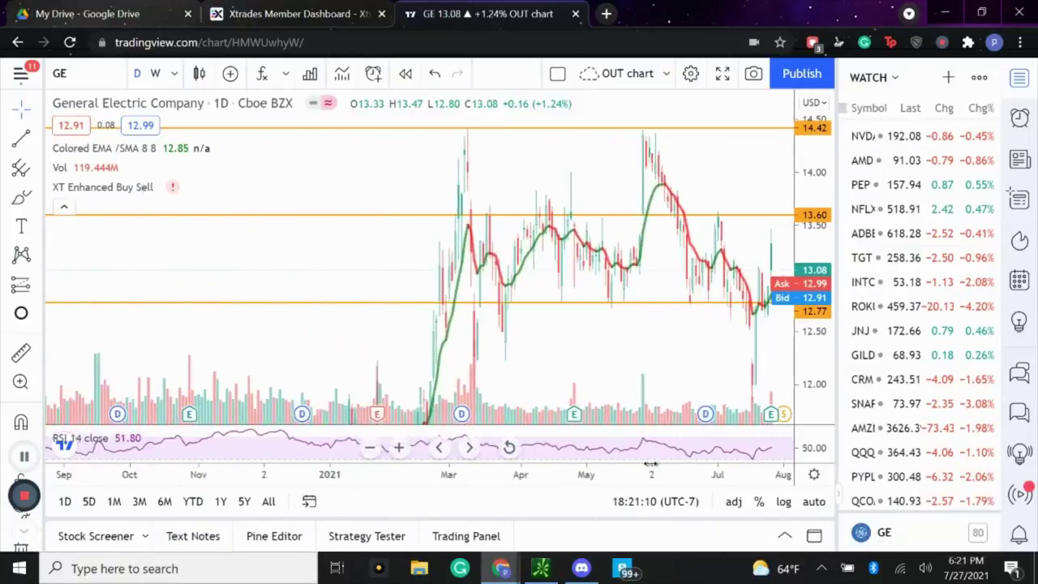
scroll(514, 467, up, 3)
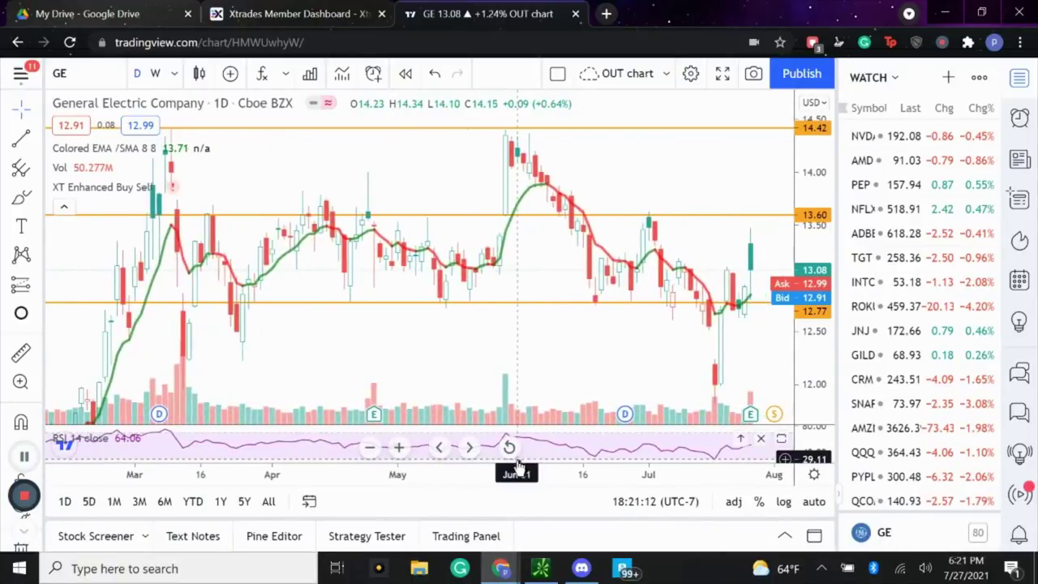
drag(506, 466, 302, 485)
drag(533, 352, 417, 352)
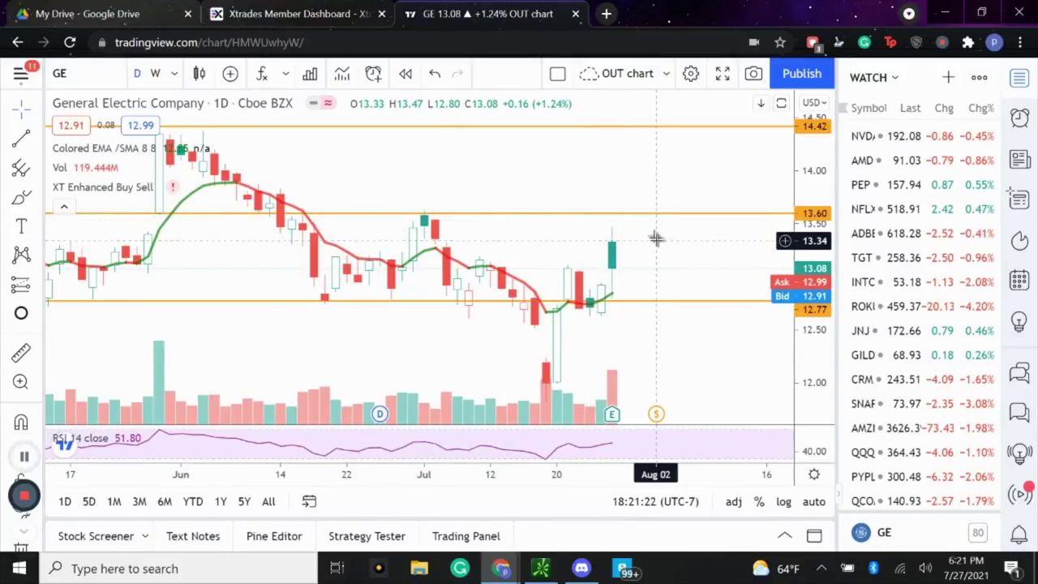
- Hide the watchlist and inspect GE's latest candle against the 13.60 horizontal level
click(541, 567)
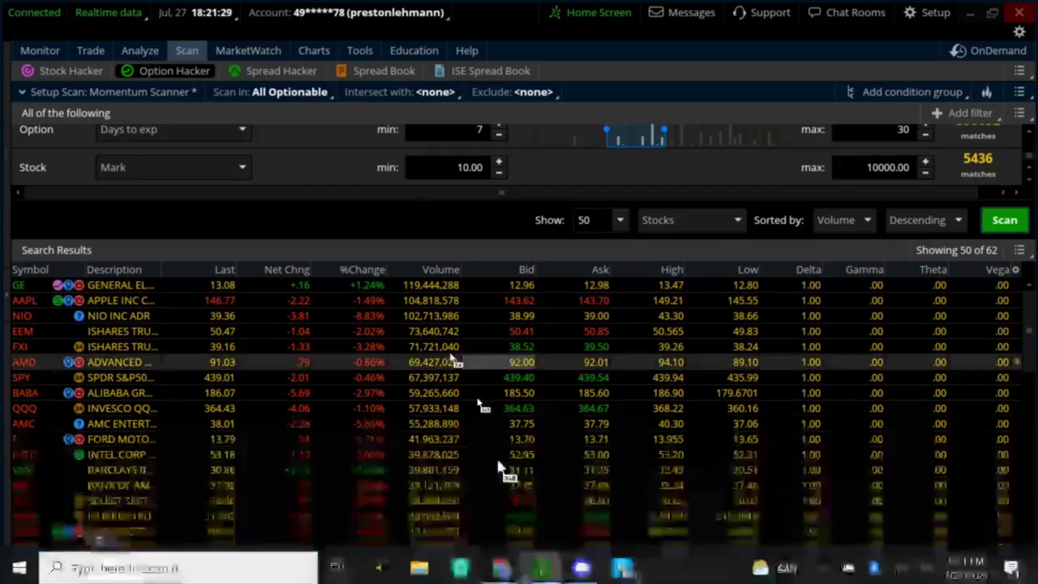
mouse_move(500, 568)
click(422, 515)
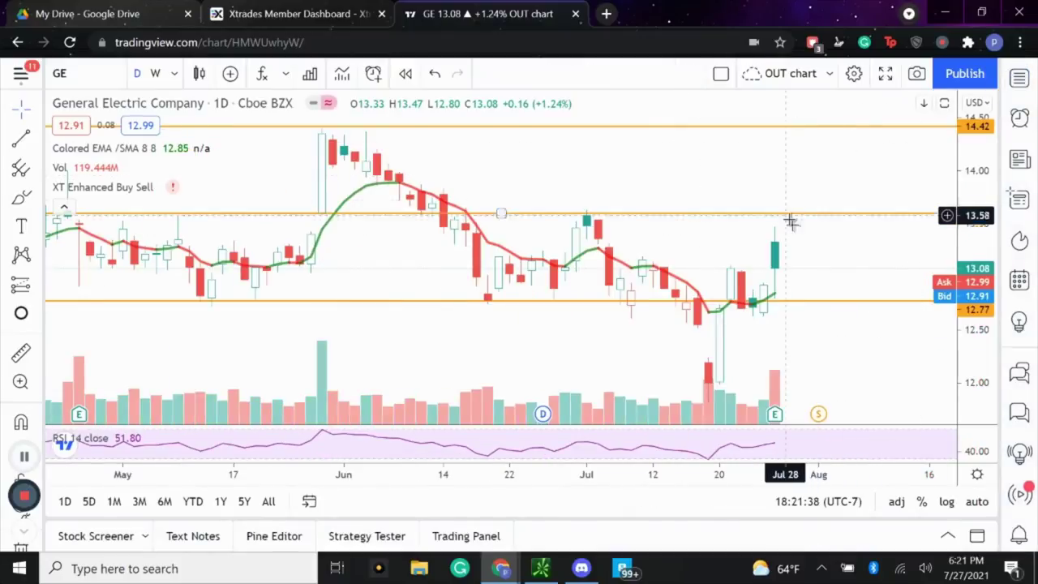
click(806, 220)
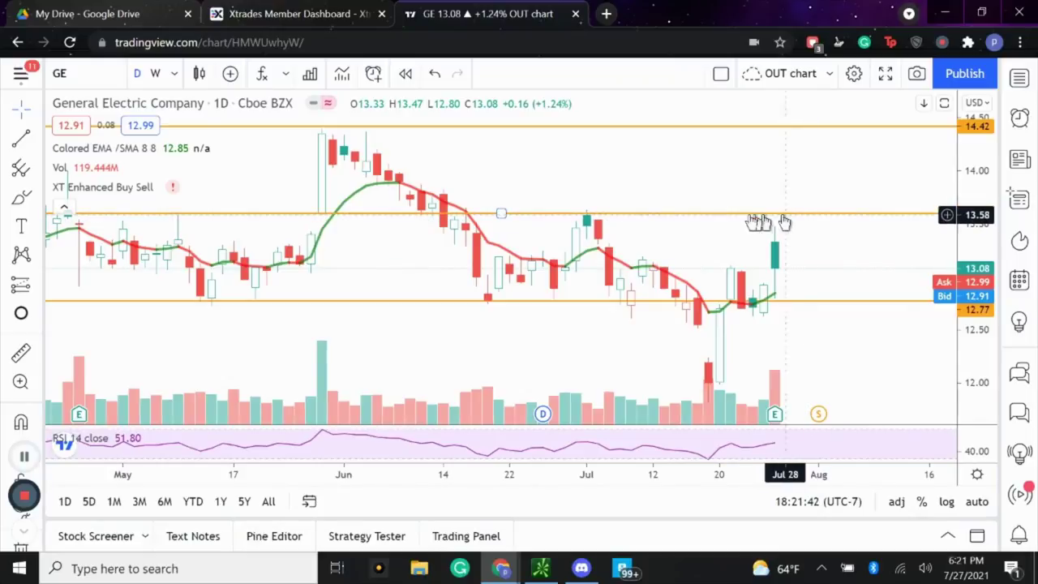
mouse_move(783, 222)
mouse_down()
mouse_move(638, 222)
mouse_move(695, 209)
mouse_move(775, 213)
mouse_up()
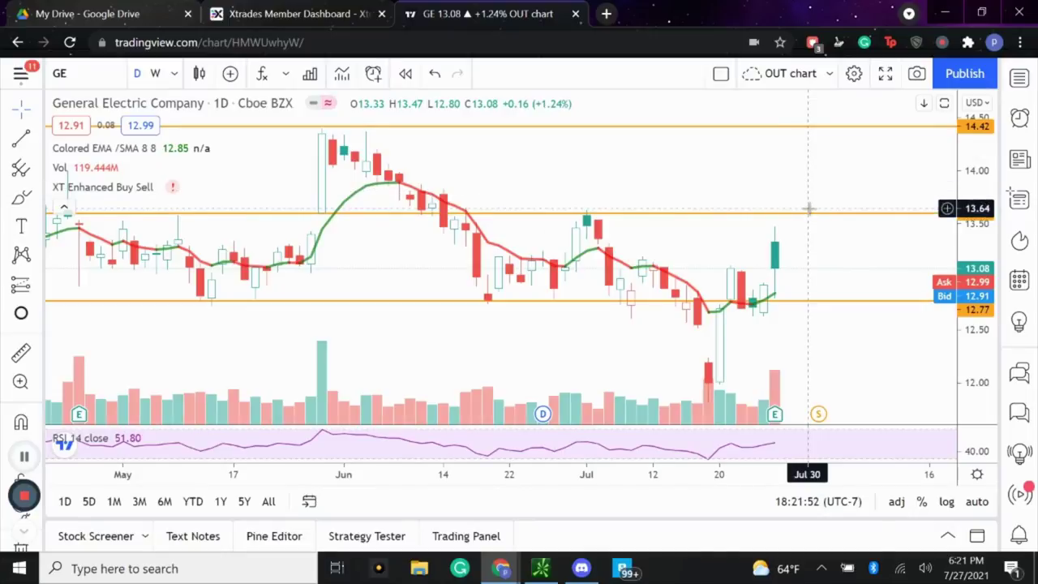
- Check the thinkorswim scan results for the next symbol and load the AAPL chart in TradingView
click(541, 569)
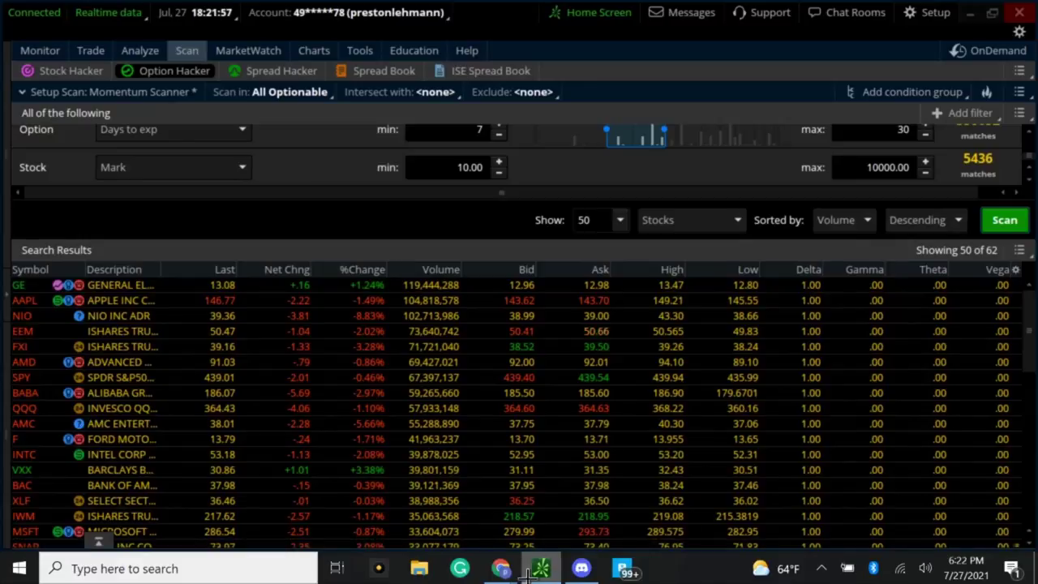
mouse_move(499, 572)
click(466, 495)
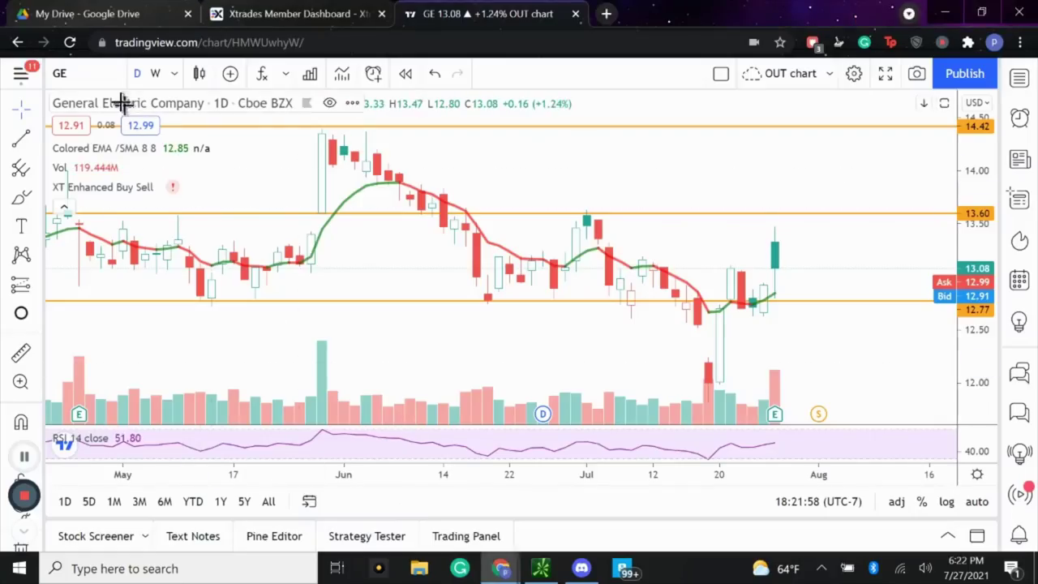
click(81, 75)
text(AAPL)
key(Return)
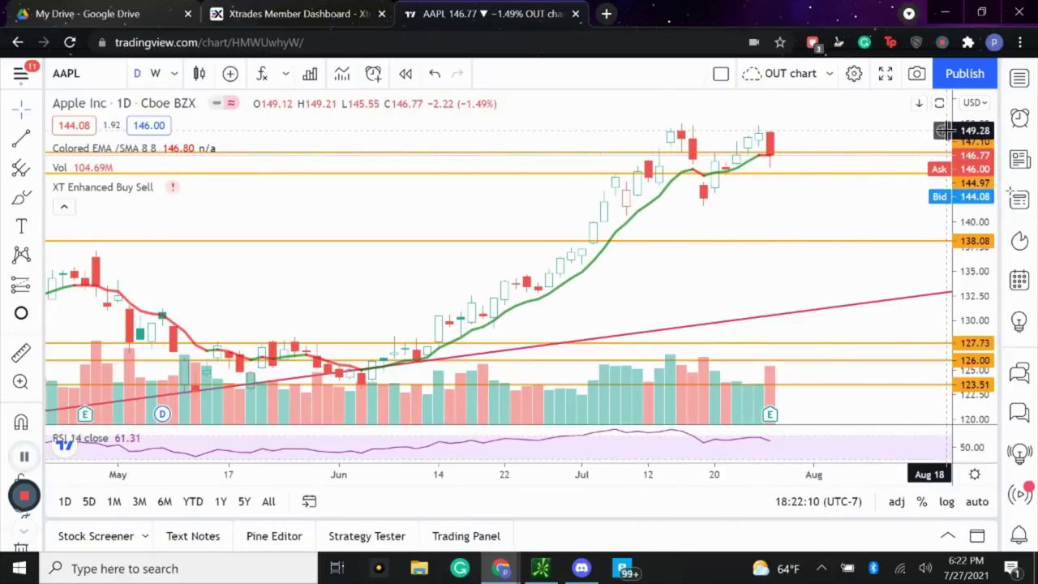
- Mark AAPL's 149.28 level with a horizontal line and draw a rising trend line from the June 11 low near 125.84 to about 149.28
click(945, 130)
click(756, 333)
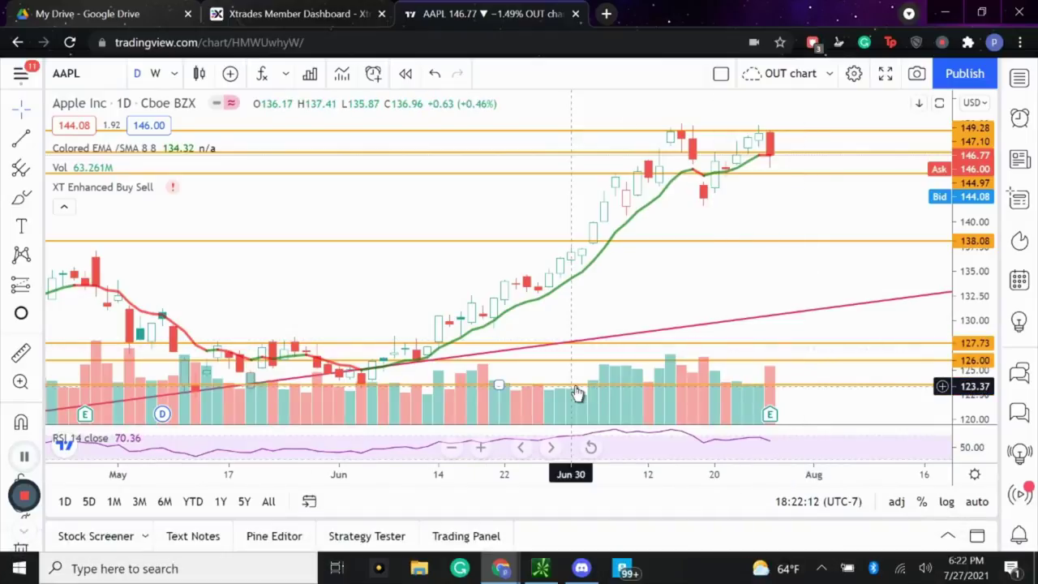
click(20, 142)
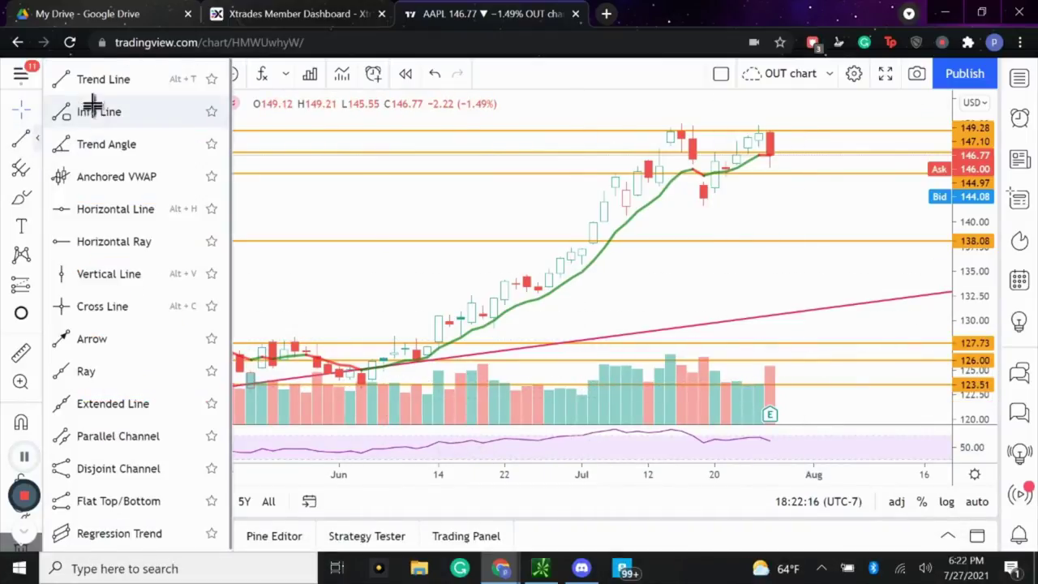
click(66, 79)
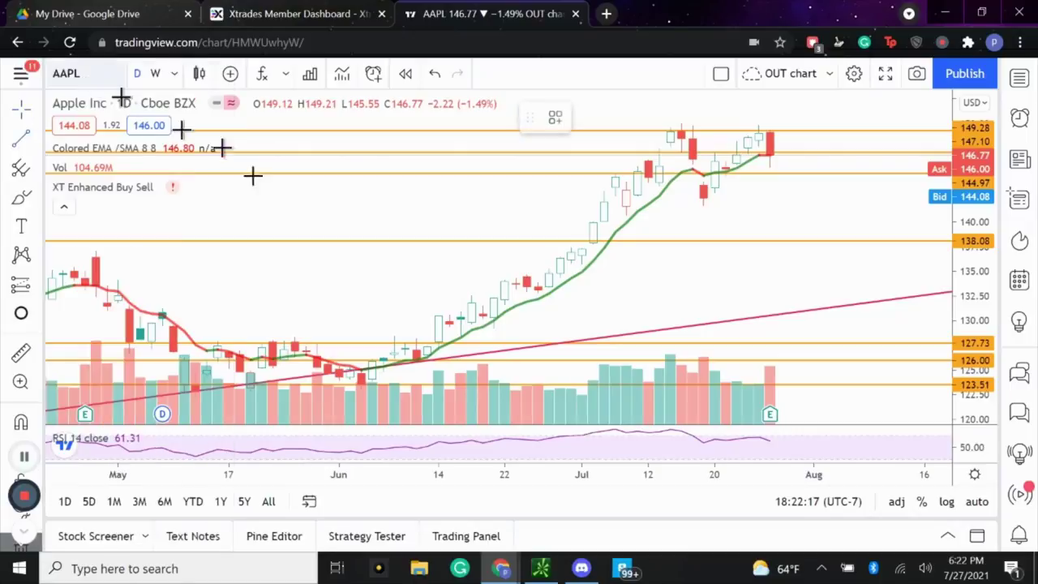
click(428, 361)
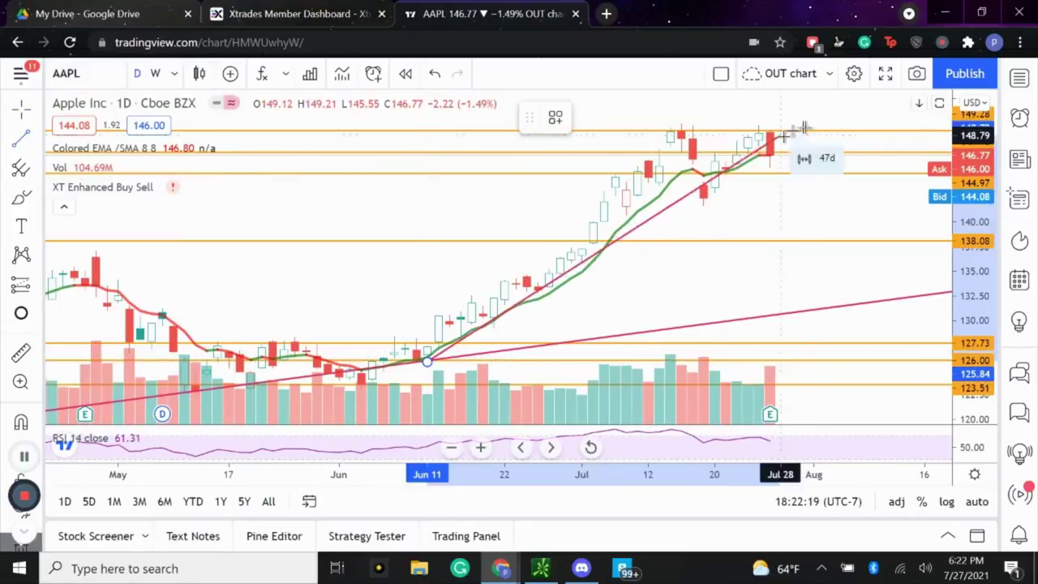
click(838, 130)
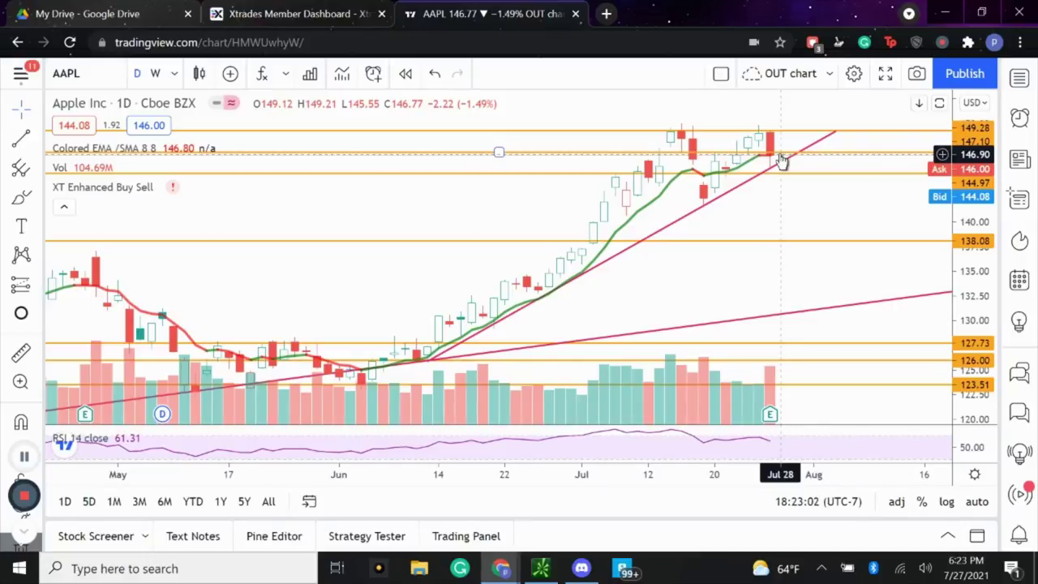
- Switch to Discord and open the options-elite channel of the Xtrades.net server
click(541, 569)
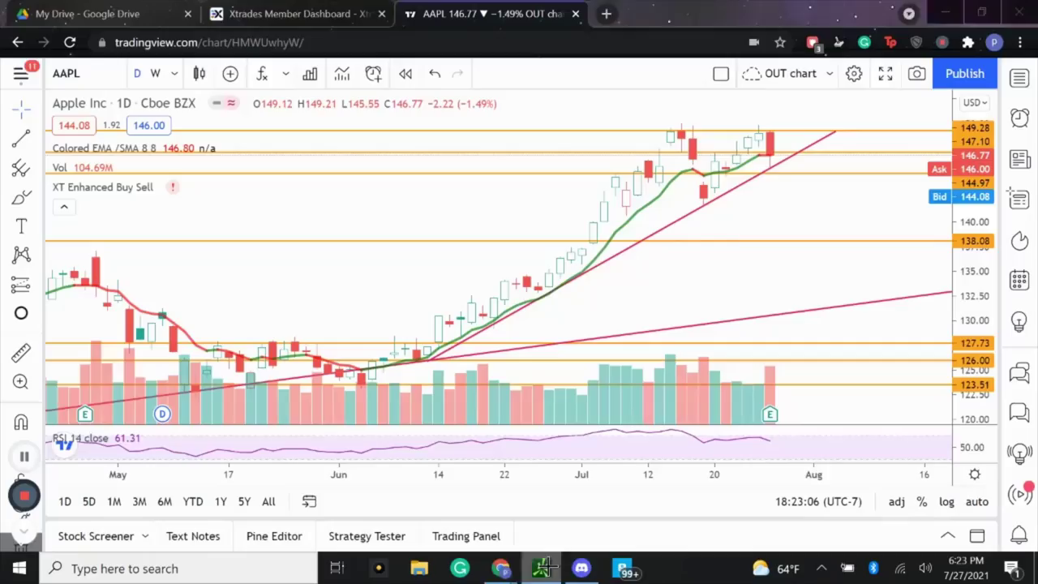
click(542, 568)
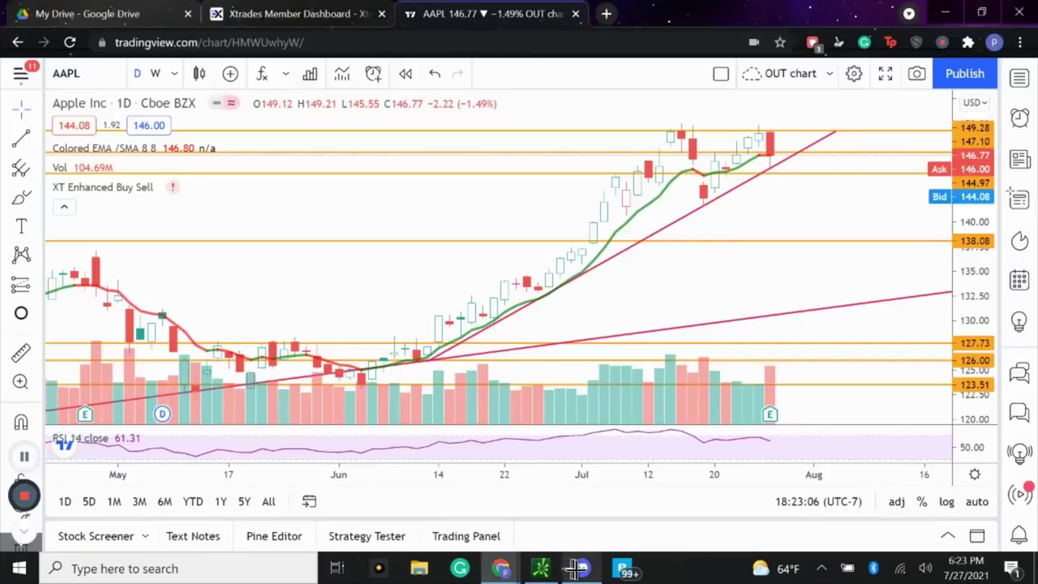
click(580, 568)
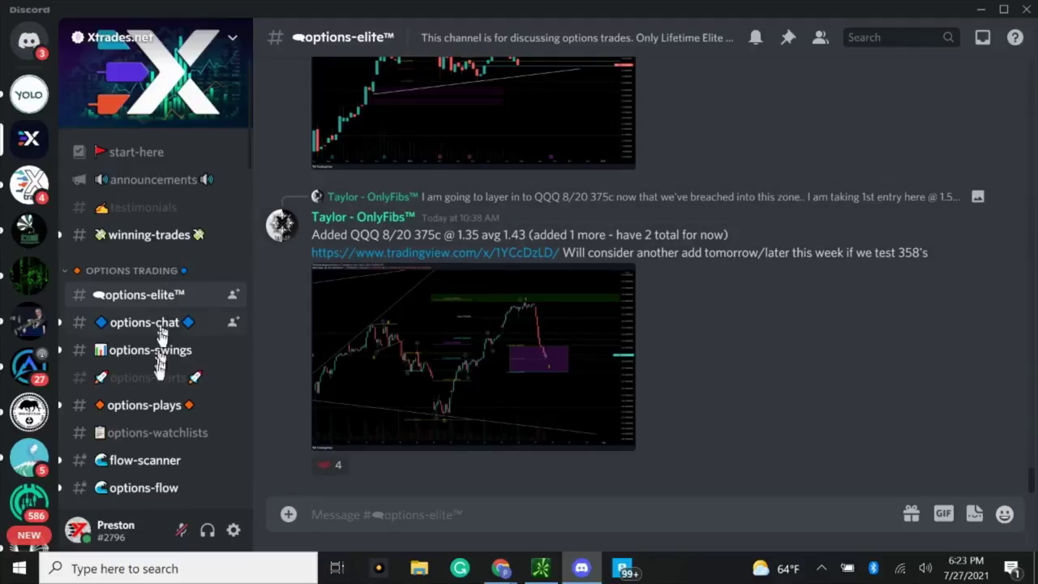
click(160, 434)
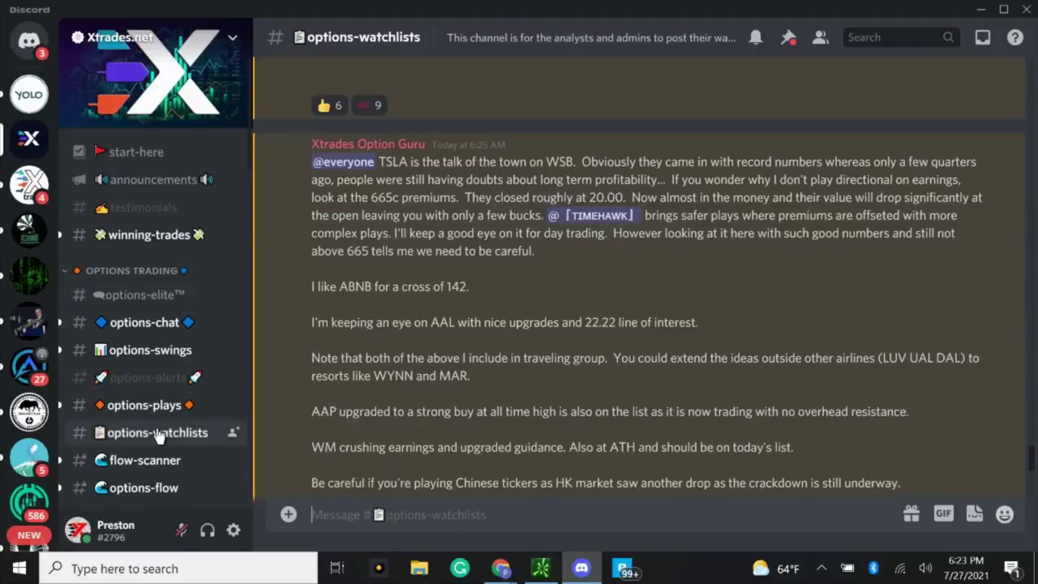
click(150, 296)
- Read today's options-elite posts, covering the trade ideas and charts for NIO, QQQ, BABA and UPS
scroll(520, 288, up, 4)
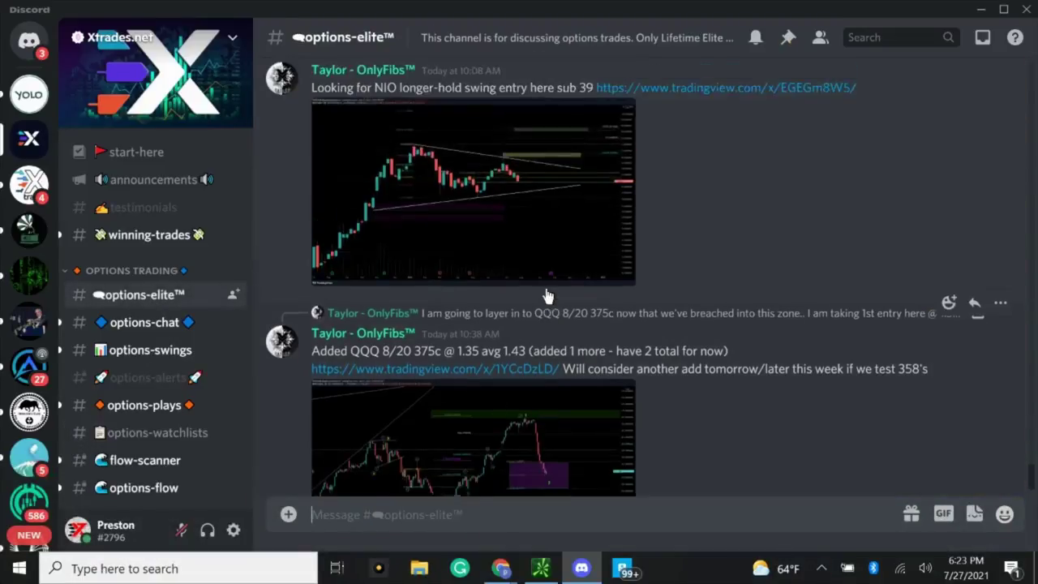
scroll(545, 288, up, 10)
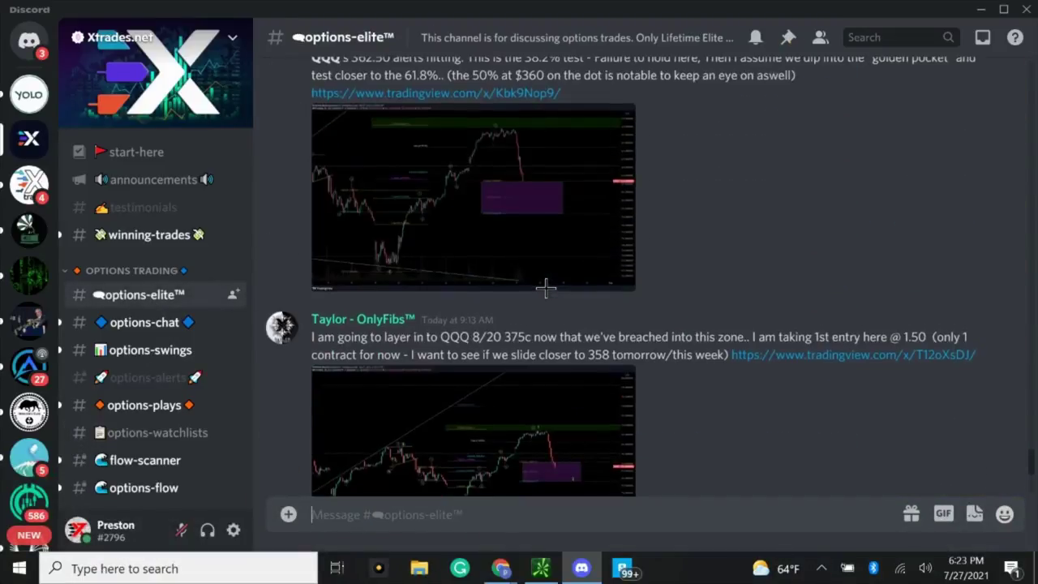
scroll(545, 288, up, 6)
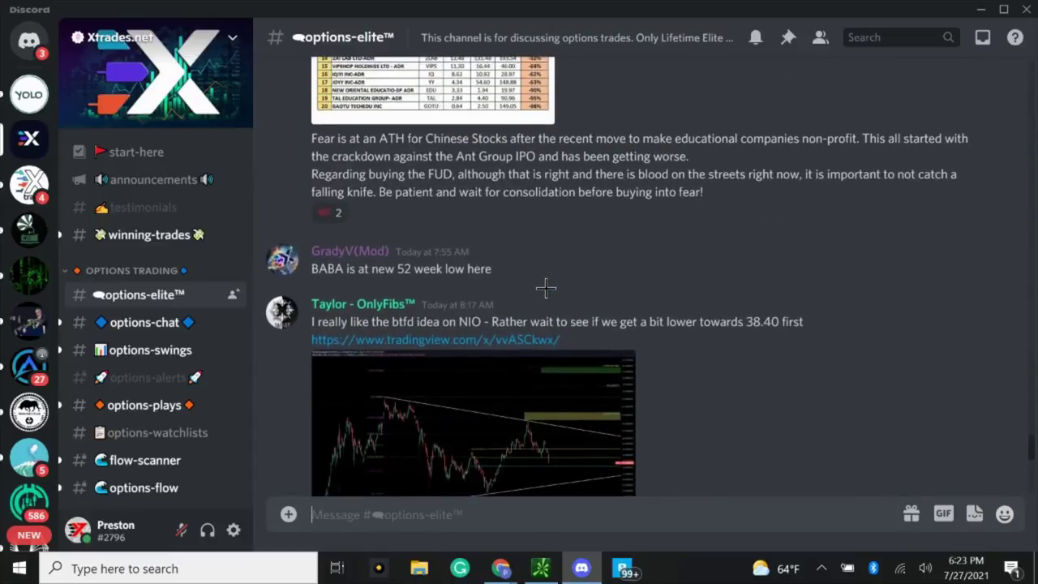
scroll(545, 288, up, 10)
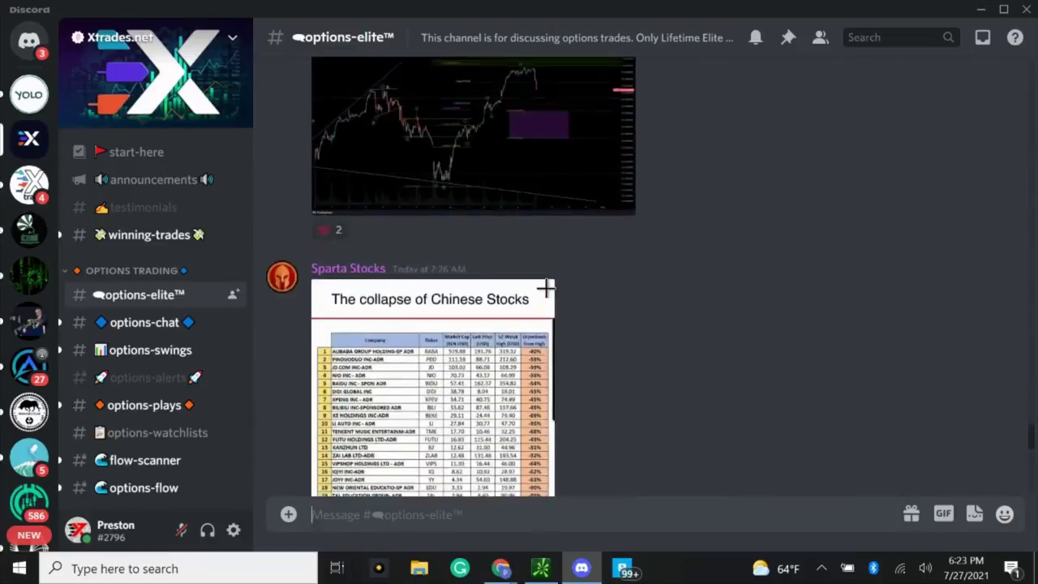
scroll(545, 288, up, 5)
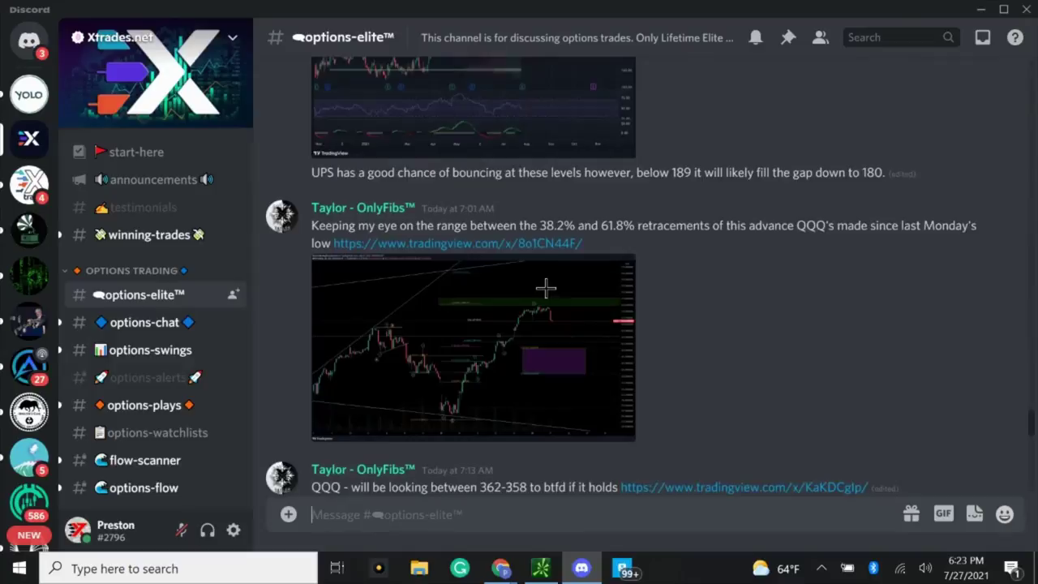
scroll(546, 288, up, 2)
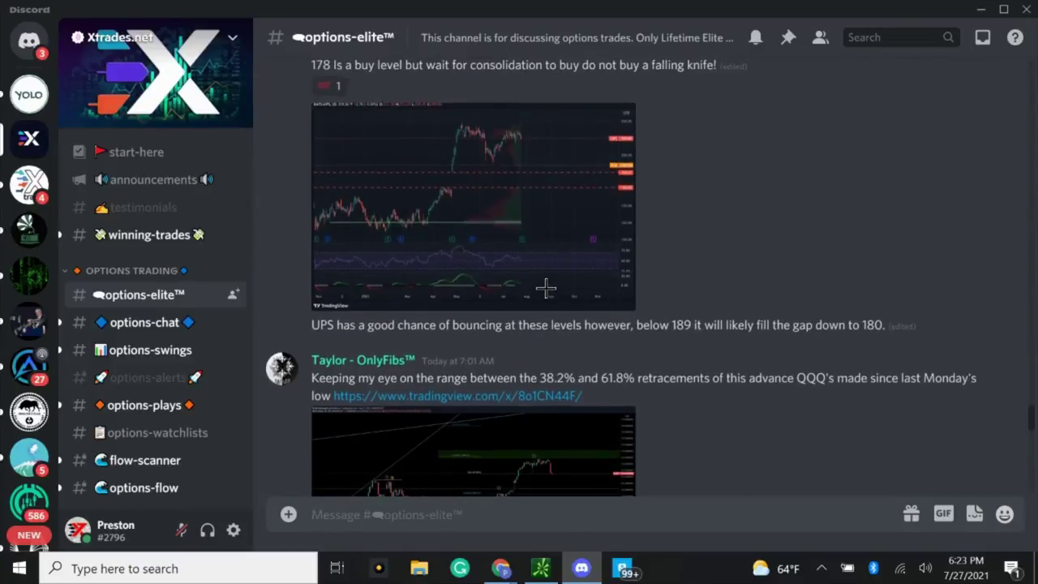
scroll(550, 304, down, 5)
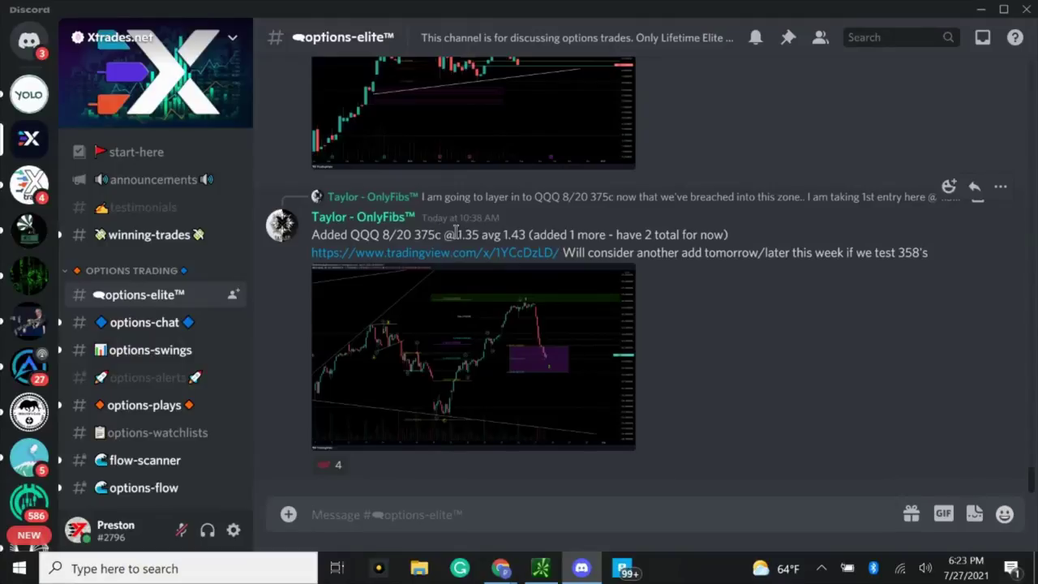
- Go back to the morning's QQQ retracement posts and view one of the attached charts enlarged
scroll(456, 233, up, 10)
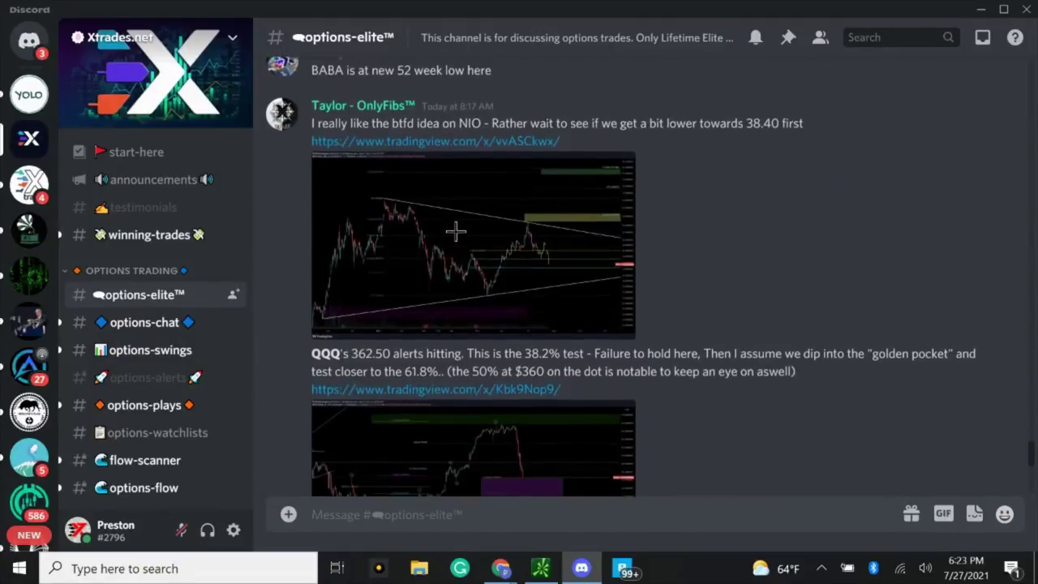
scroll(456, 233, up, 10)
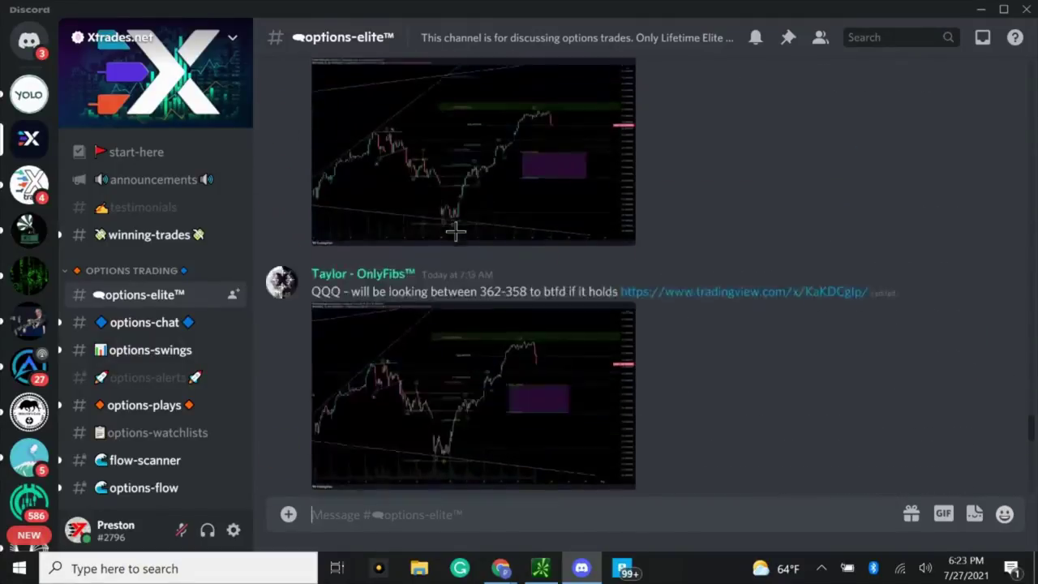
click(520, 365)
click(911, 322)
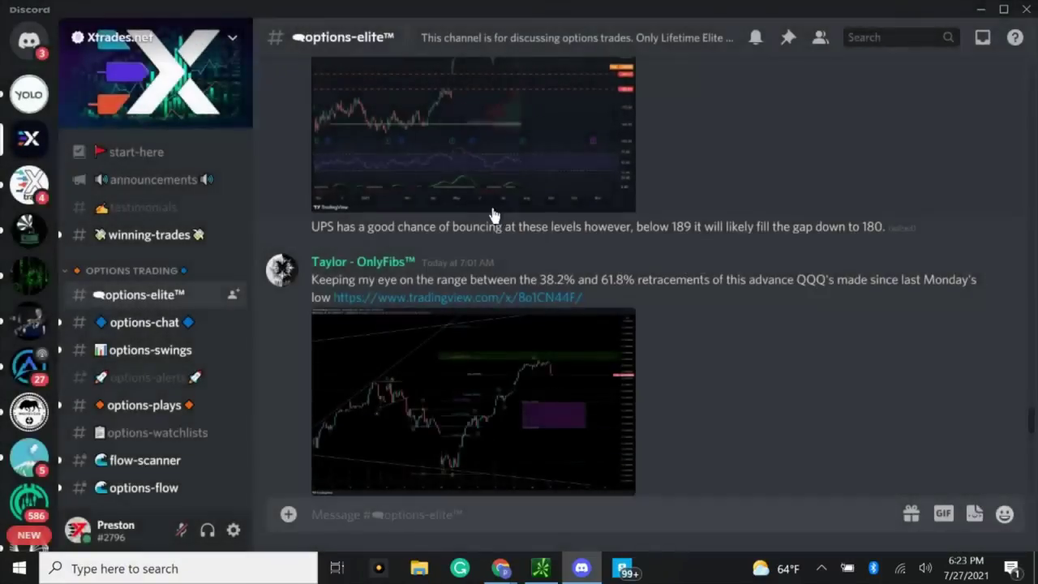
- Go through the earlier BABA and NET posts and view the PATH bear flag chart enlarged
scroll(492, 207, down, 5)
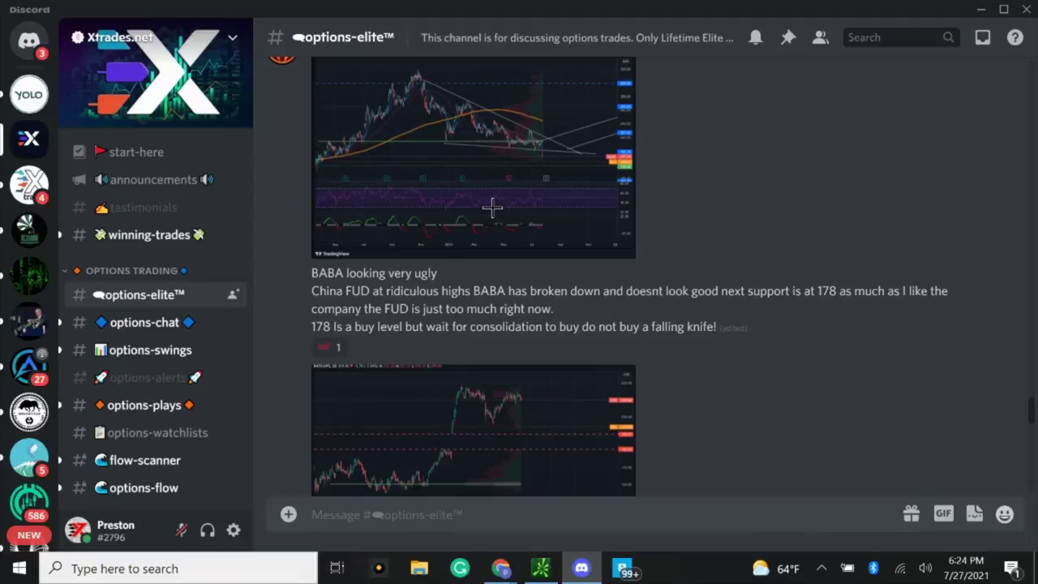
scroll(492, 207, up, 5)
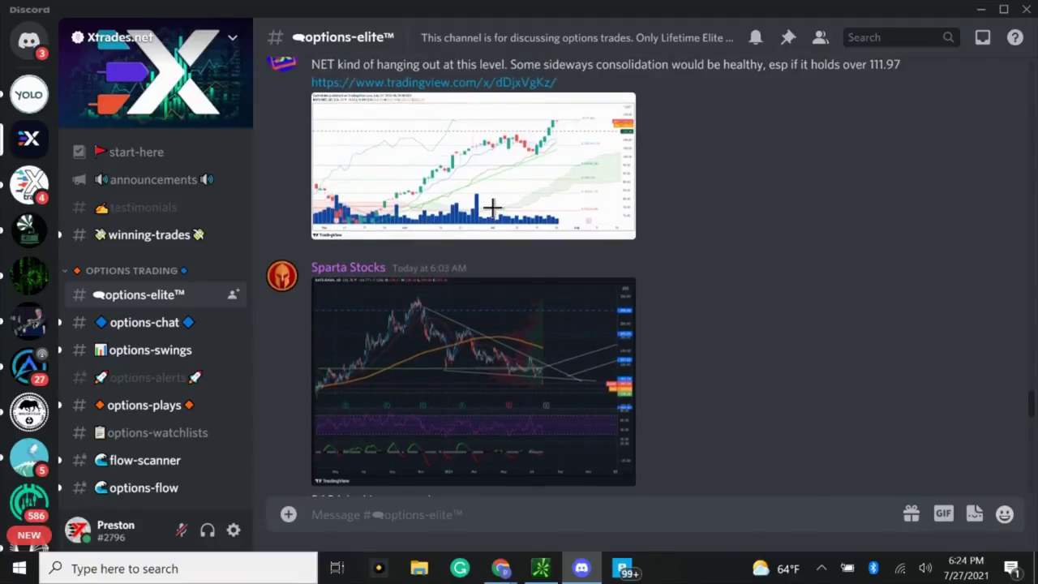
scroll(492, 208, up, 3)
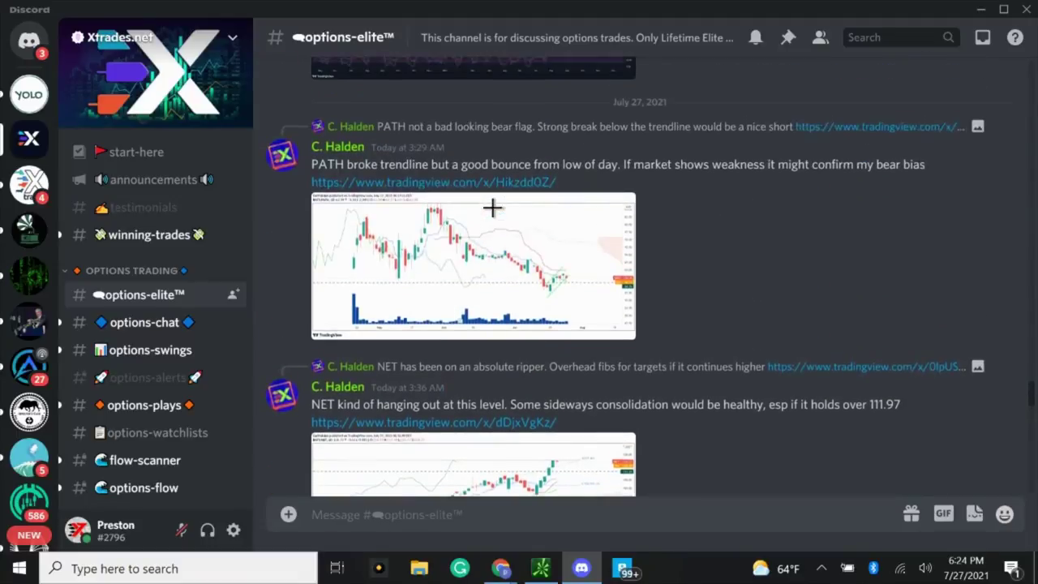
click(493, 209)
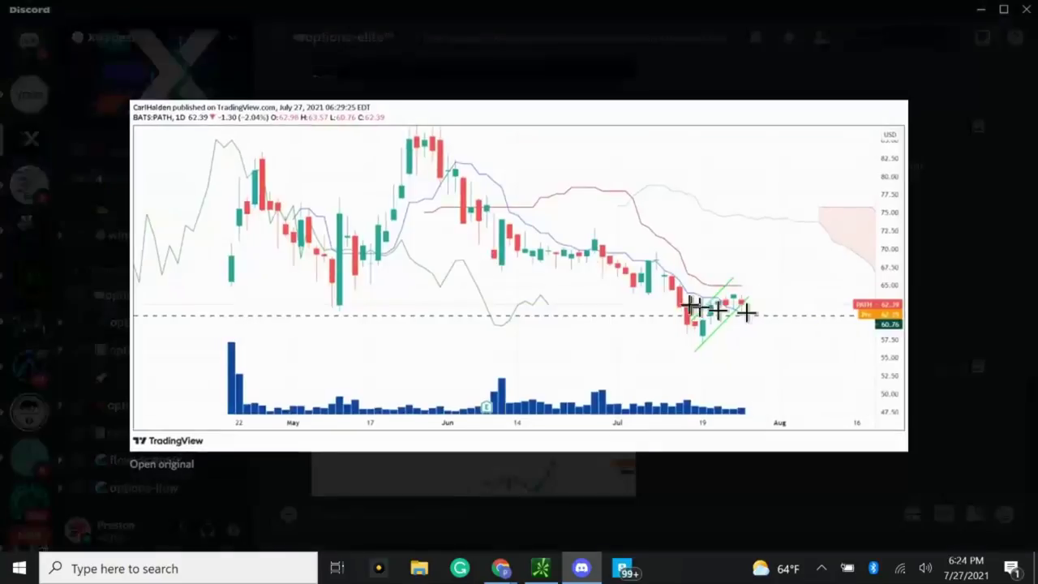
click(933, 279)
- View the enlarged DIA chart from yesterday's post about testing resistance
scroll(512, 260, up, 4)
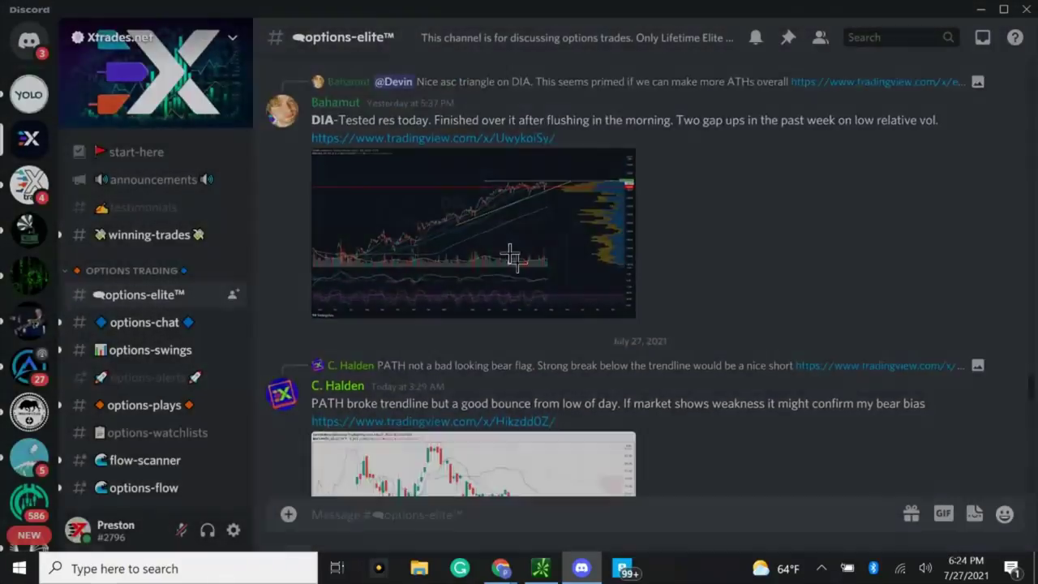
click(510, 251)
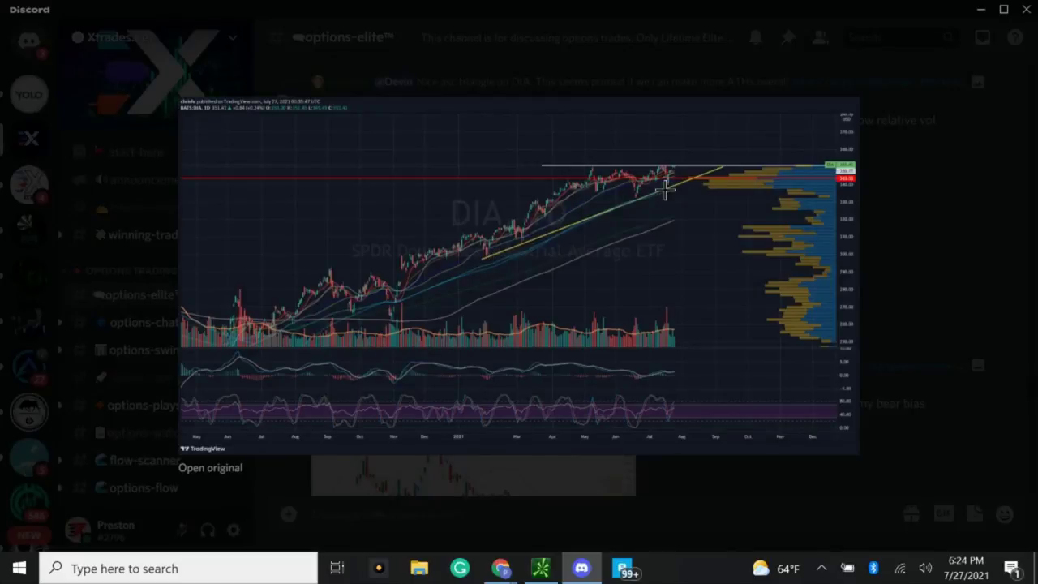
click(878, 192)
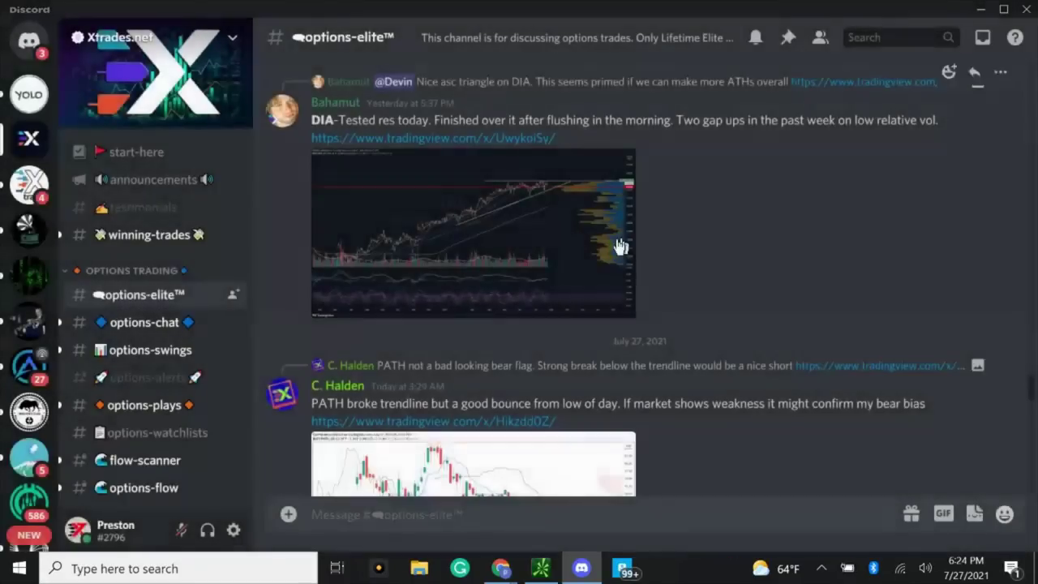
- Check yesterday's BB and CCL trade ideas and return to the newest options-elite post
scroll(618, 243, up, 2)
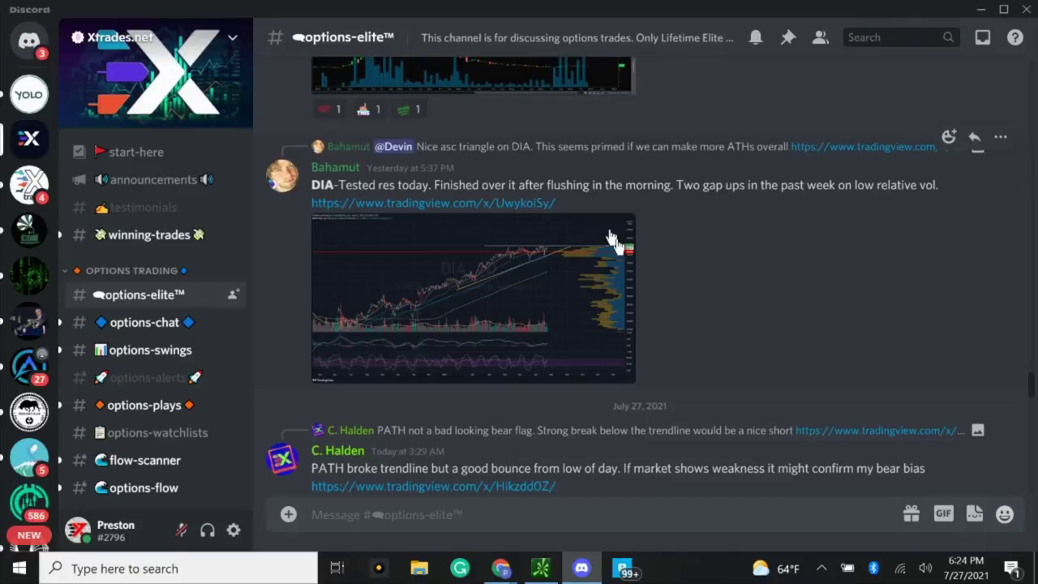
scroll(390, 204, up, 10)
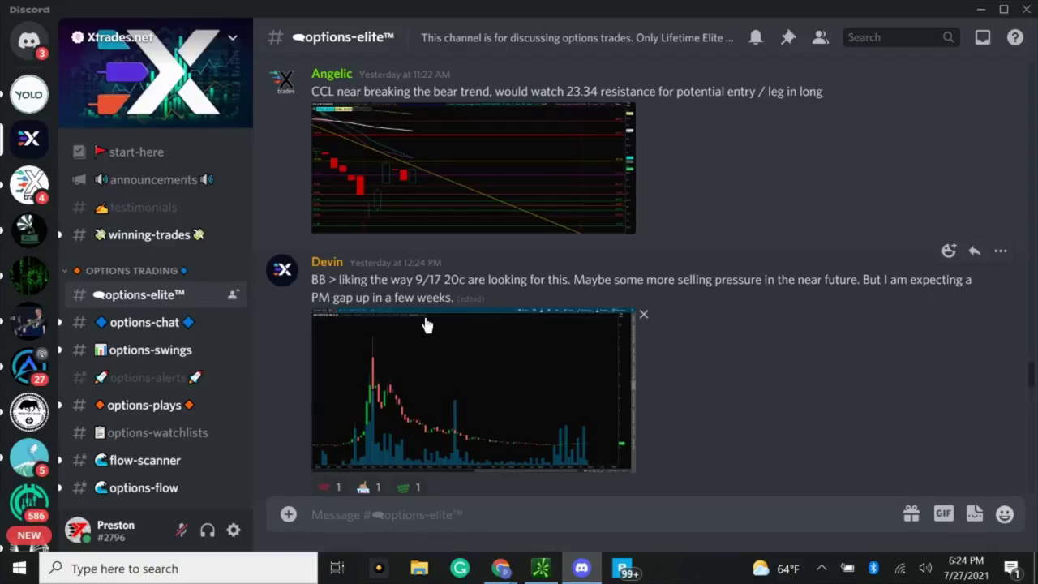
scroll(427, 326, down, 10)
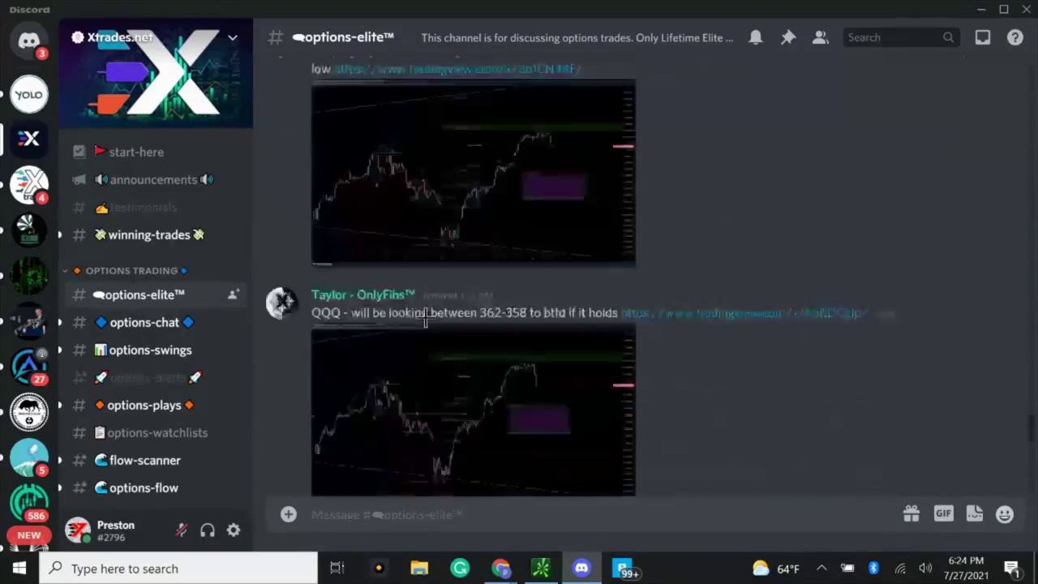
scroll(425, 319, down, 10)
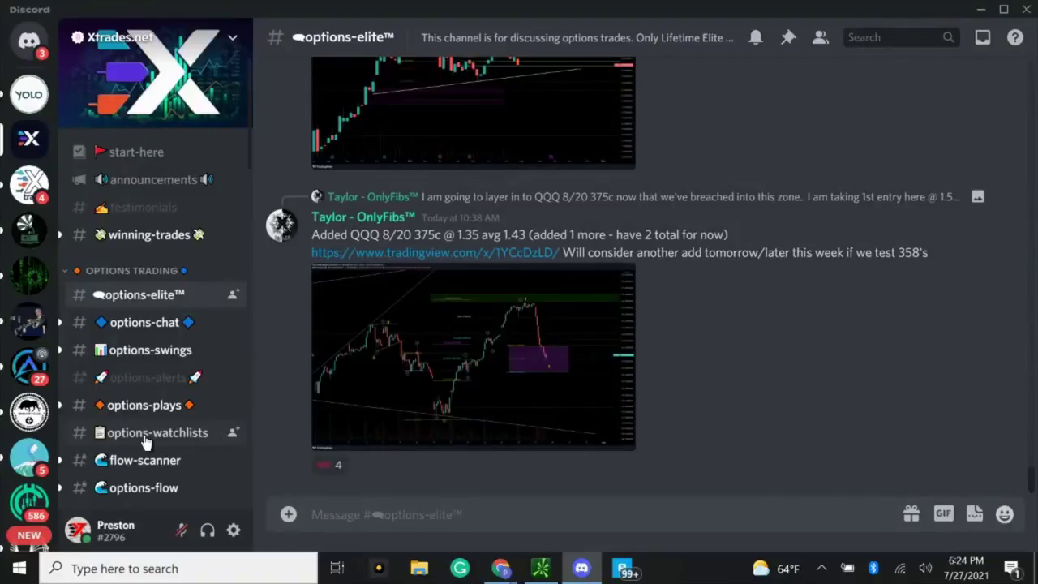
- Open the options-watchlists channel and read today's analyst posts on upcoming earnings, the NIO setup and the OCGN tracker
click(146, 436)
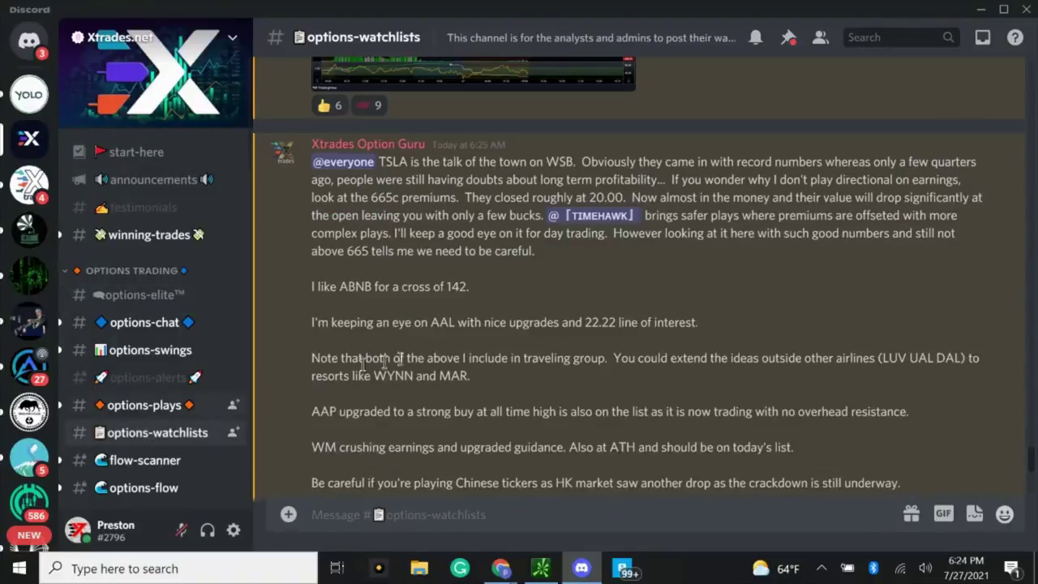
scroll(430, 352, down, 5)
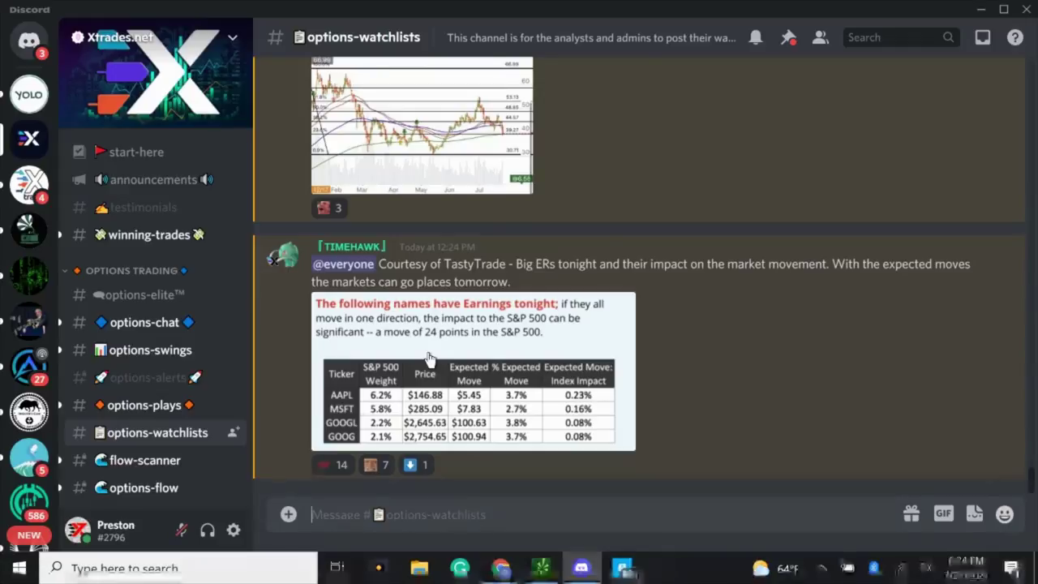
scroll(608, 248, up, 5)
scroll(608, 248, down, 2)
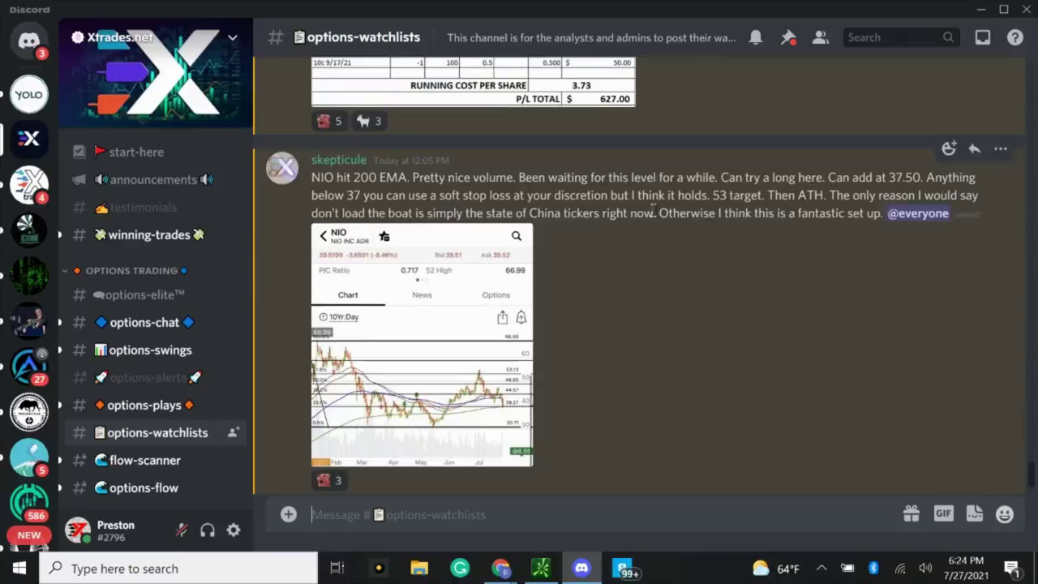
scroll(654, 211, up, 3)
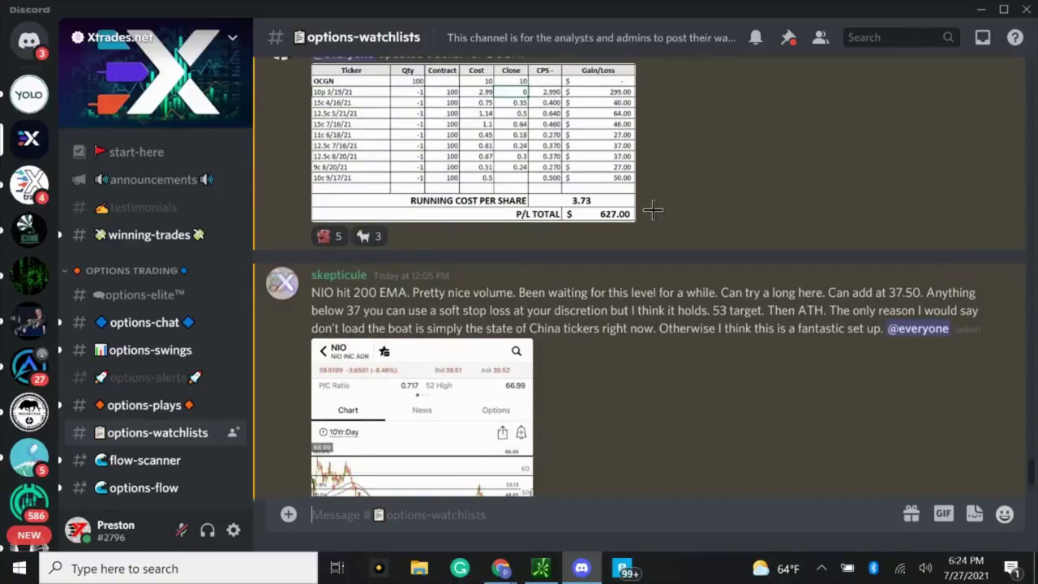
scroll(654, 211, up, 5)
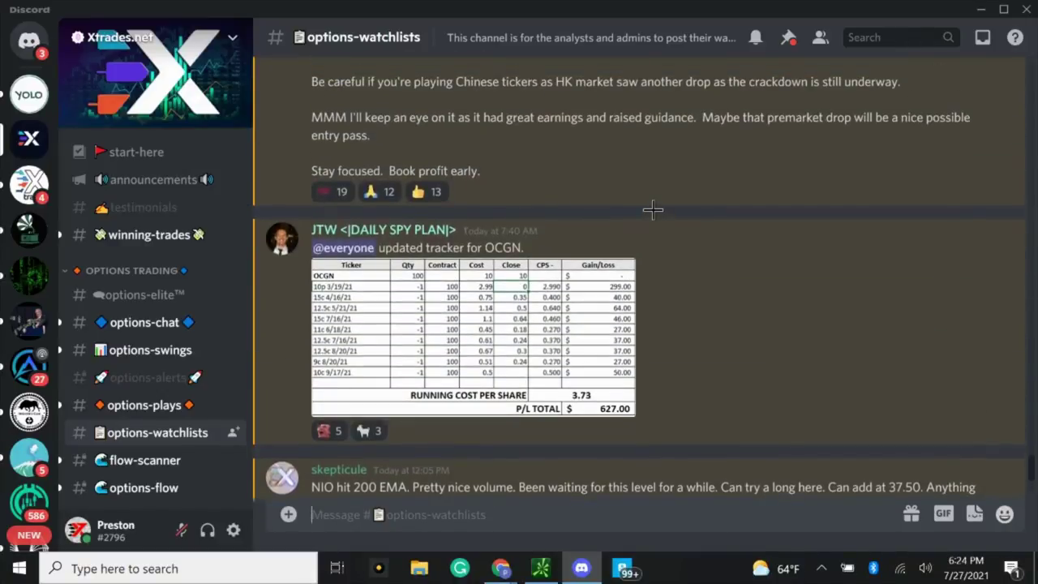
- Read today's options-watchlists post covering TSLA earnings, the ABNB and AAL levels, and the AAP, WM and MMM ideas
scroll(654, 211, up, 4)
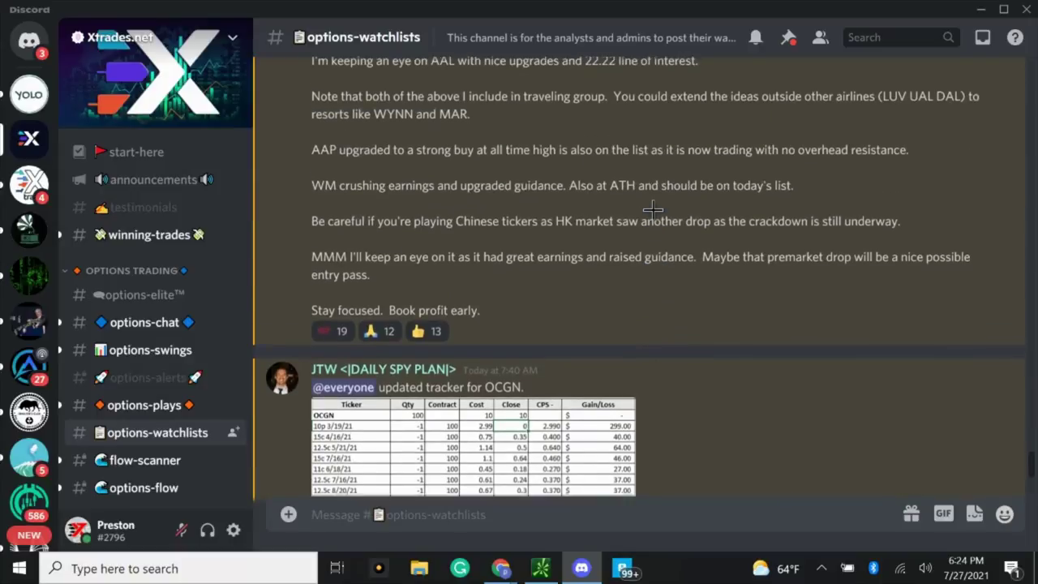
scroll(649, 209, up, 4)
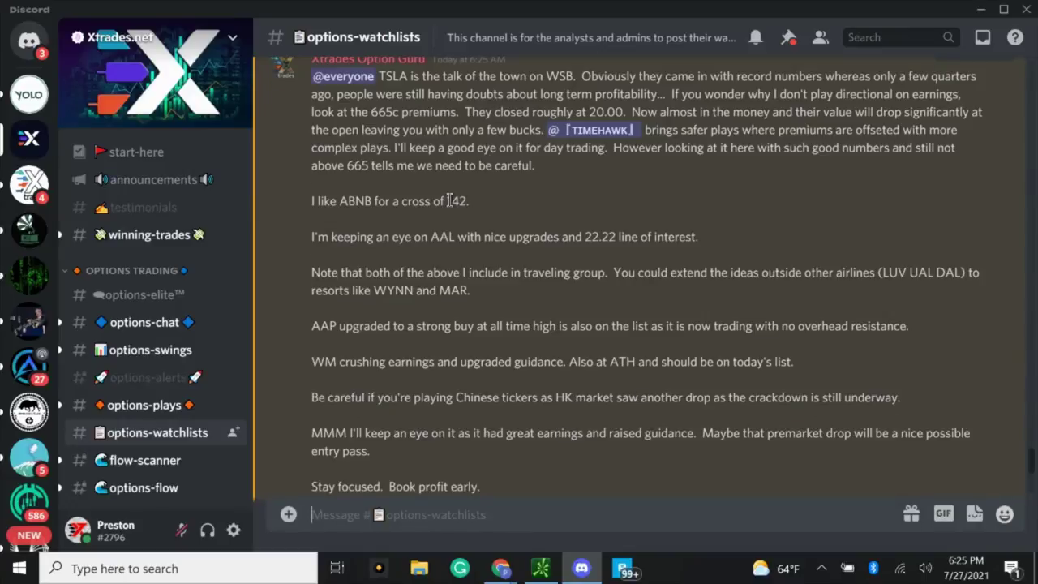
scroll(450, 200, up, 1)
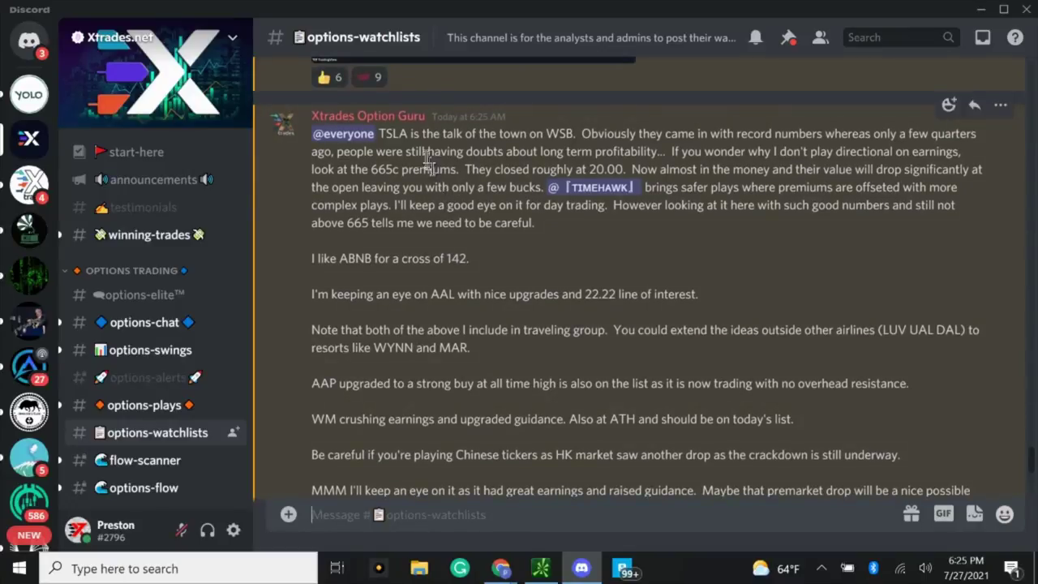
scroll(395, 191, down, 2)
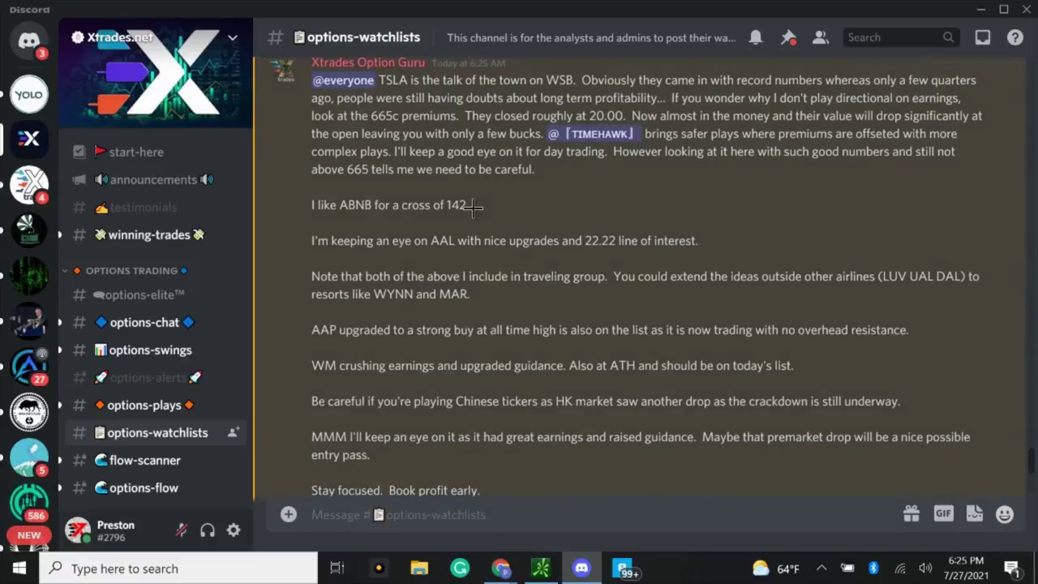
scroll(364, 270, up, 2)
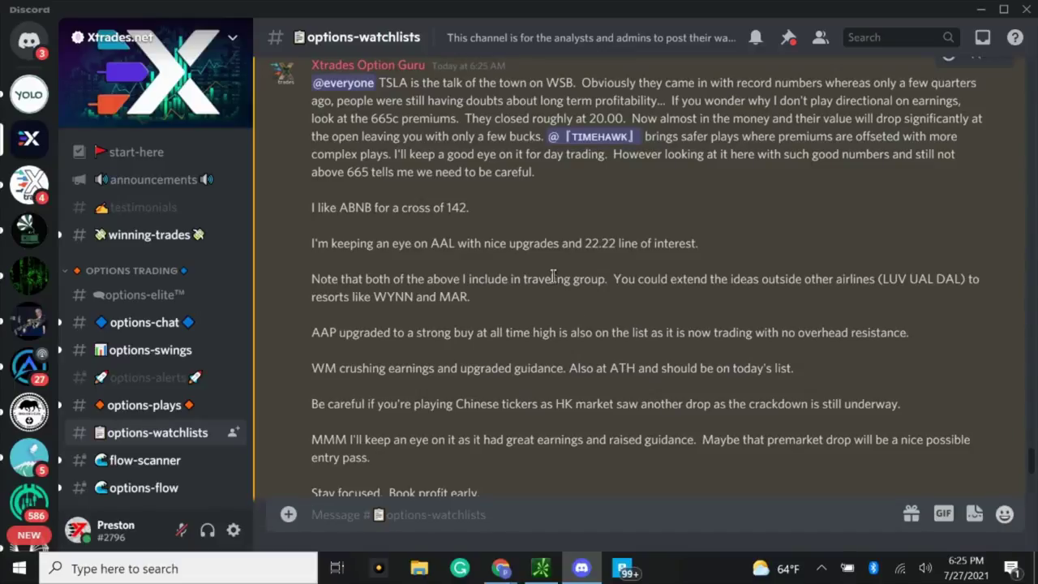
- Read today's daily SPY plan and the 7/27 long-entry watchlist above it, then return to the channel's newest post
scroll(552, 276, up, 2)
scroll(553, 275, up, 6)
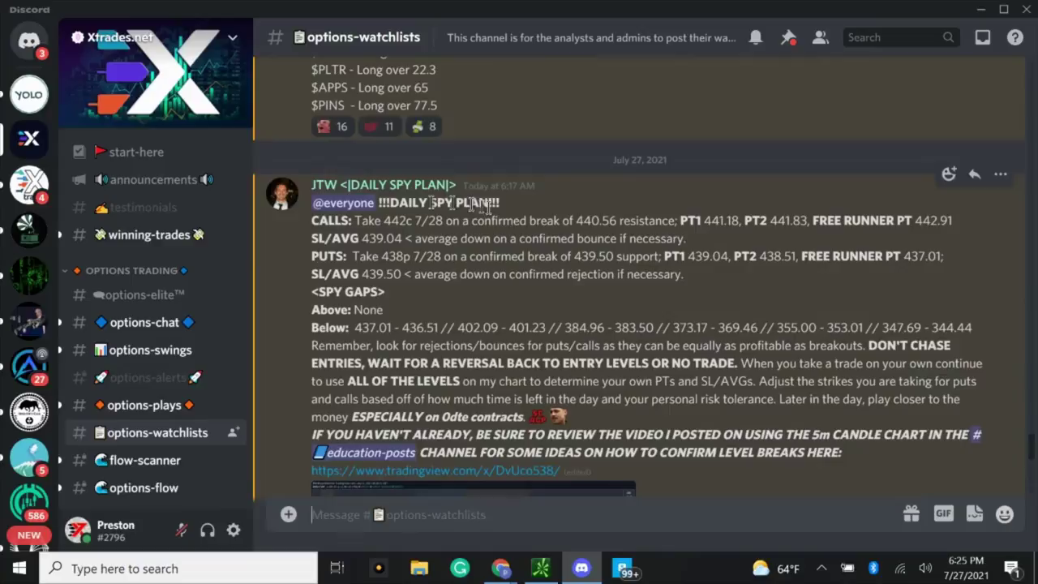
scroll(525, 292, down, 3)
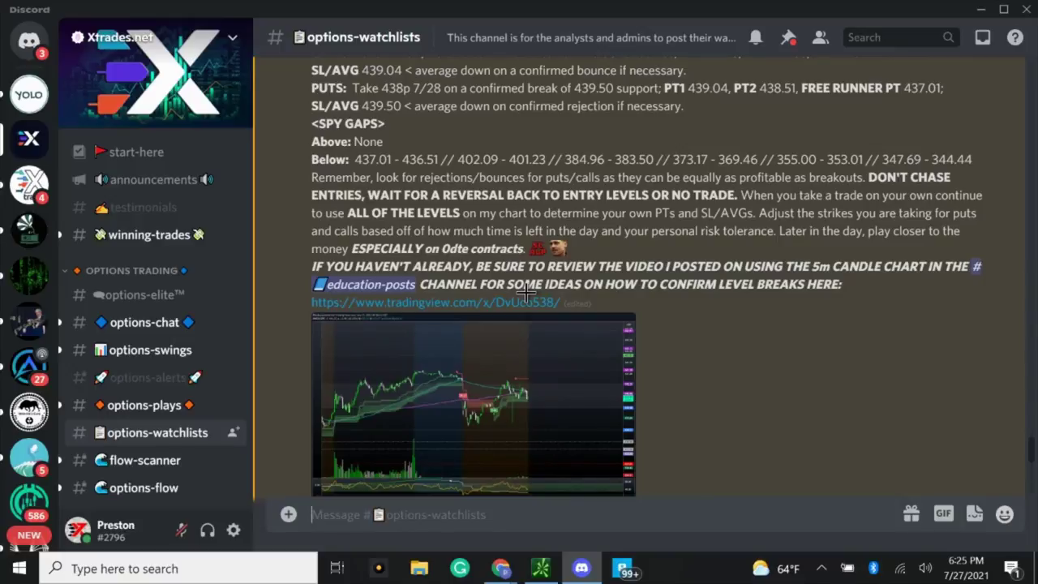
scroll(525, 292, up, 2)
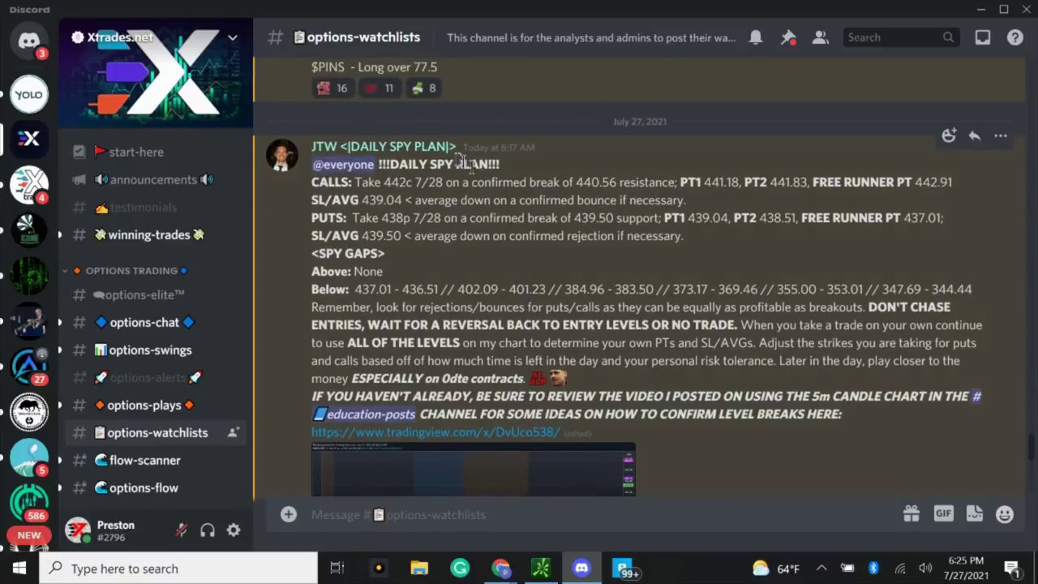
scroll(454, 160, up, 4)
scroll(453, 159, down, 6)
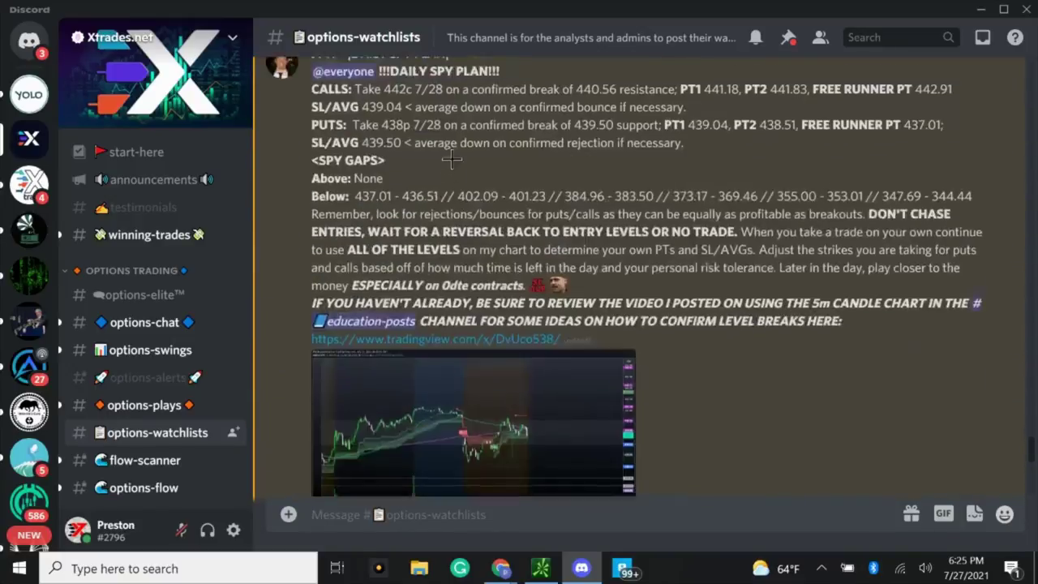
scroll(599, 135, up, 2)
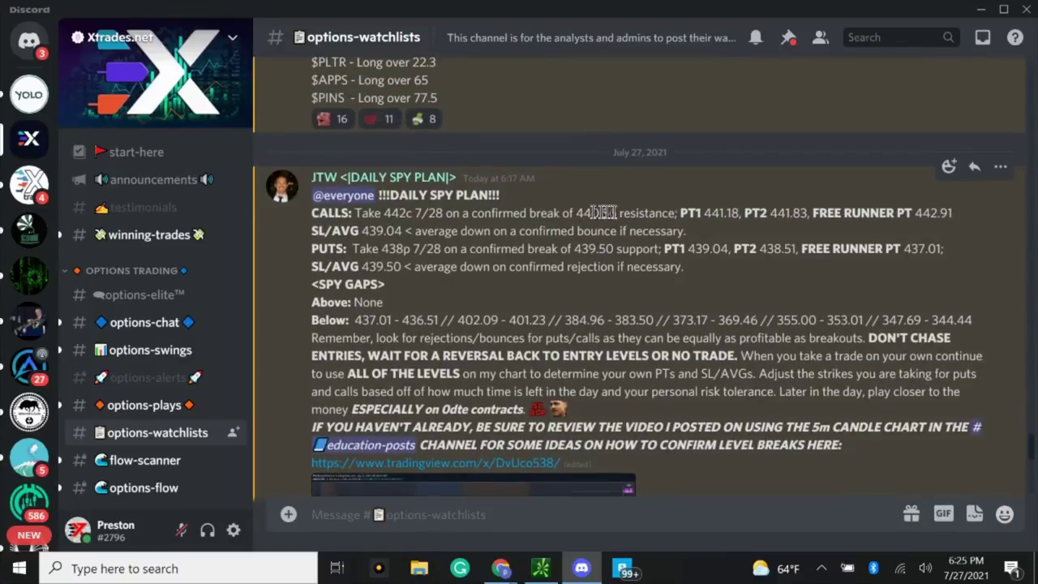
scroll(617, 212, up, 3)
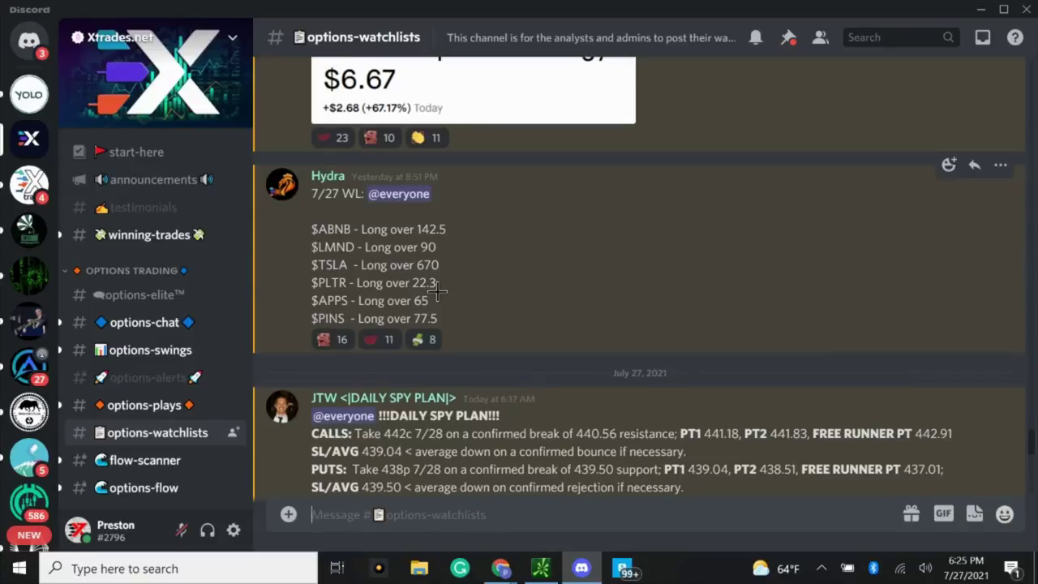
scroll(436, 291, down, 15)
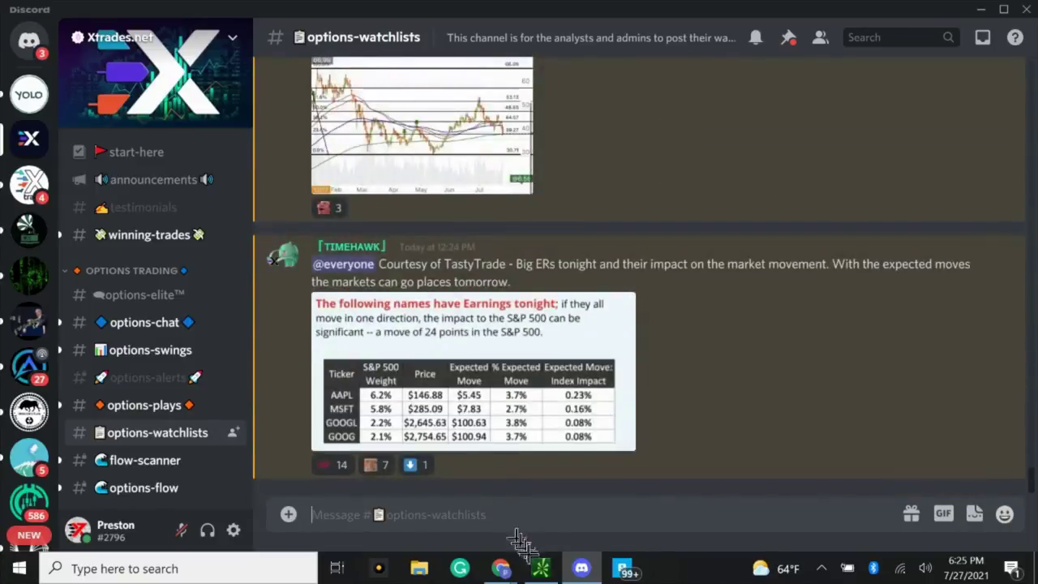
- Switch to thinkorswim and review the Momentum Scanner's option and stock filters and its volume-sorted search results
click(541, 569)
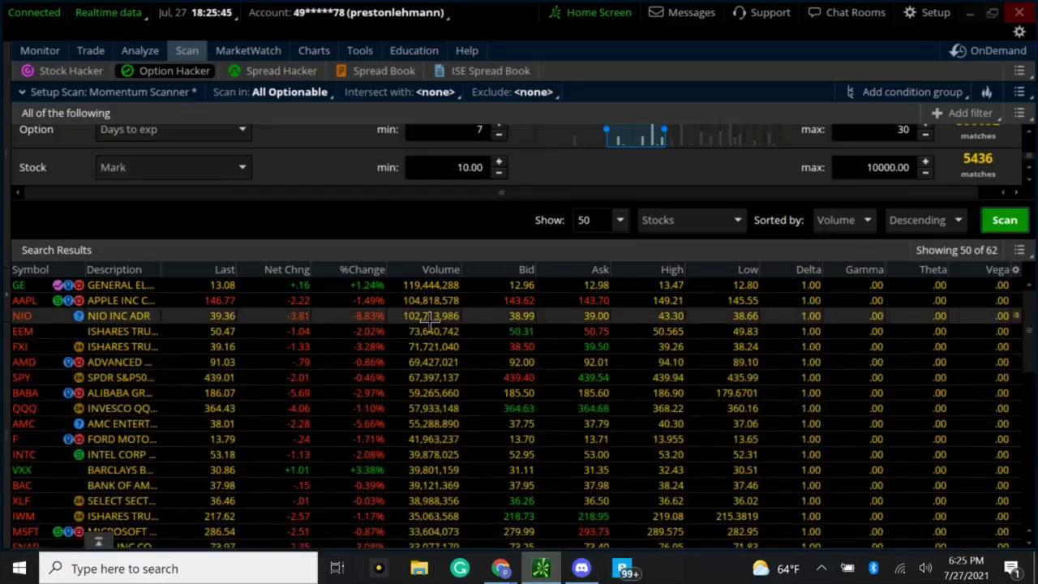
scroll(312, 184, up, 1)
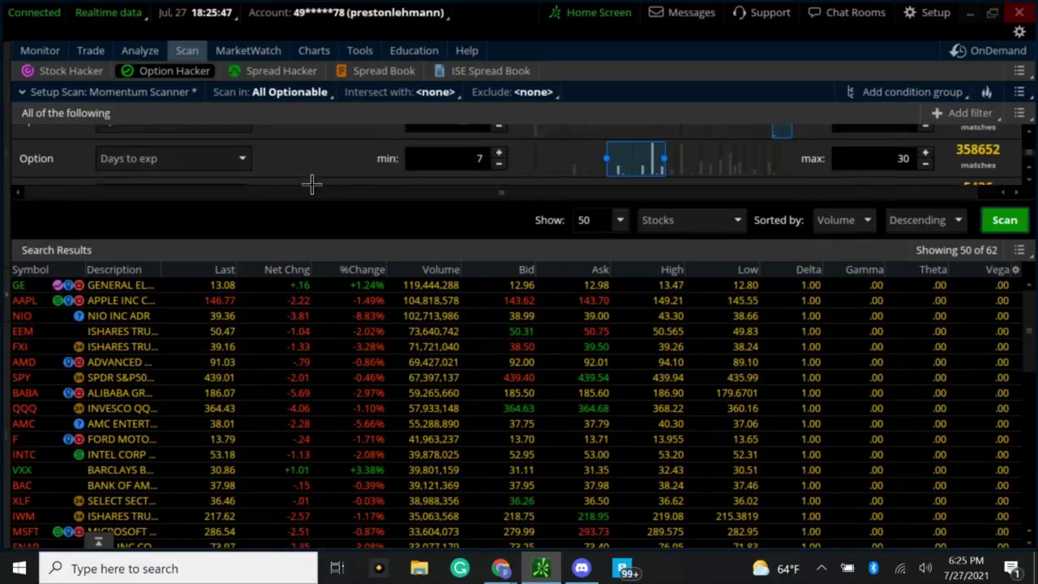
scroll(312, 185, up, 1)
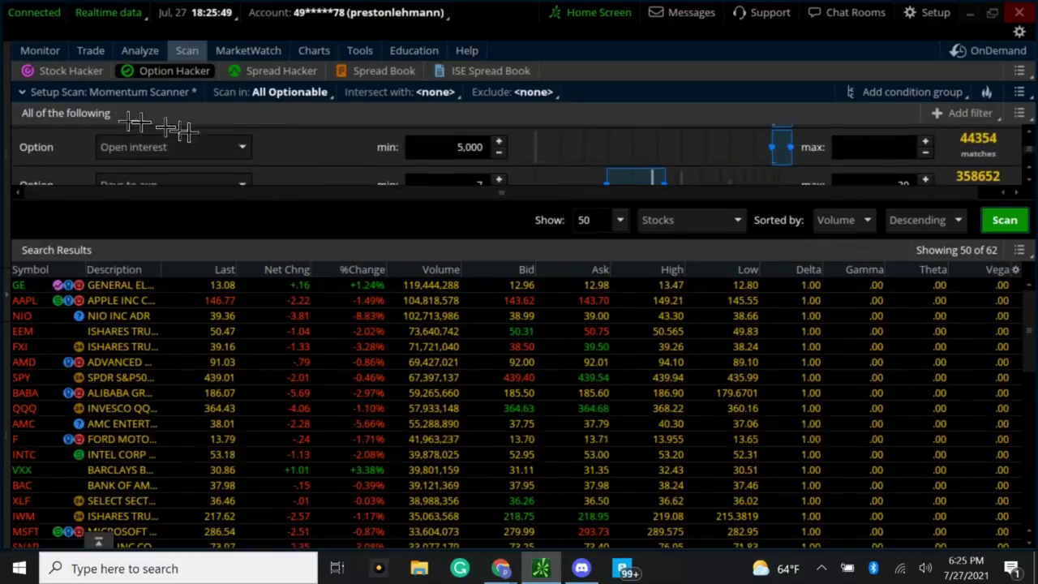
scroll(527, 148, down, 2)
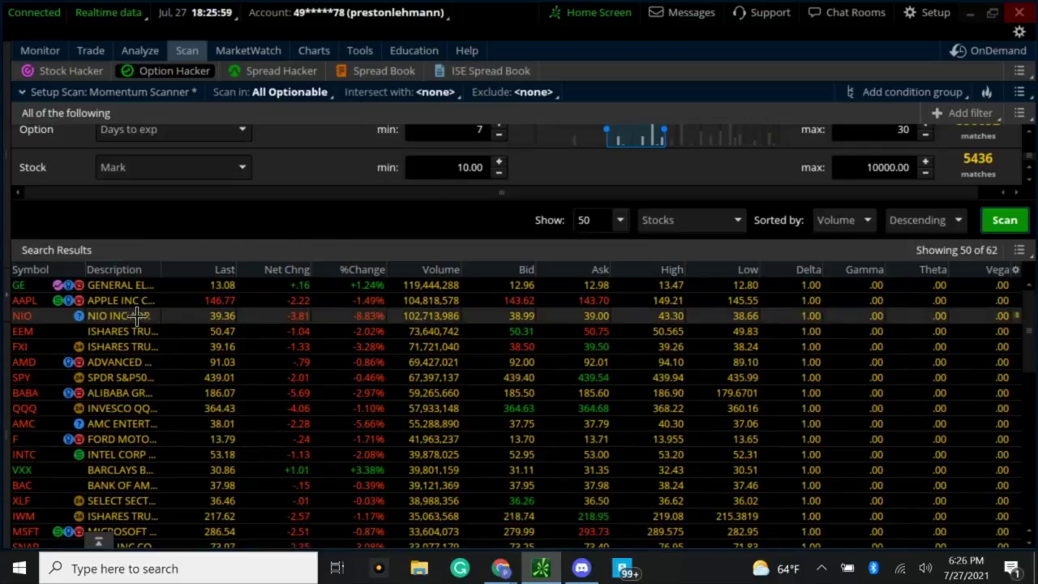
scroll(138, 316, down, 6)
scroll(138, 317, down, 5)
scroll(138, 316, up, 11)
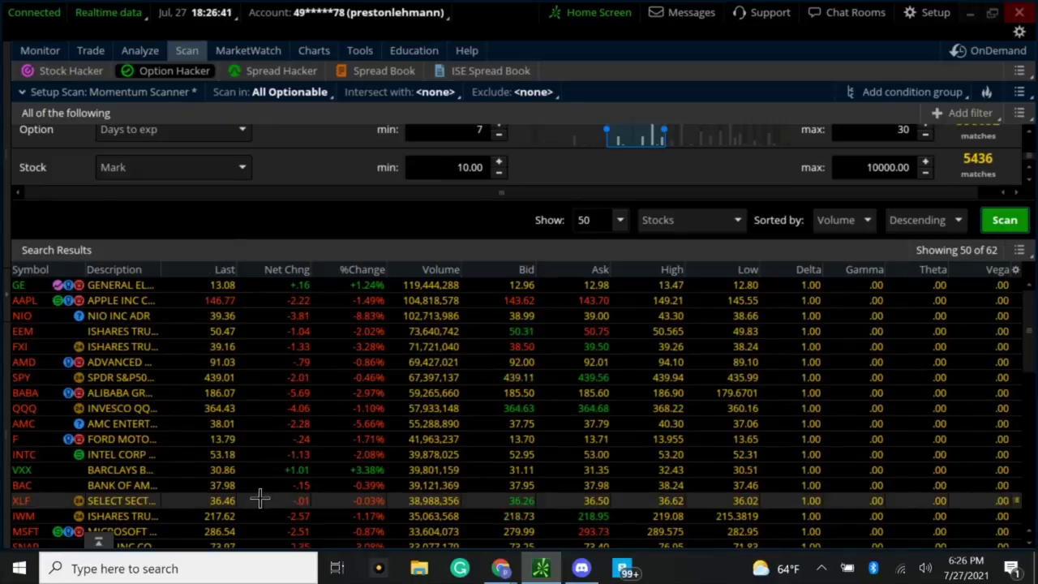
- Switch back to Discord and go through today's QQQ, NIO and BABA posts in the options-elite channel
click(581, 570)
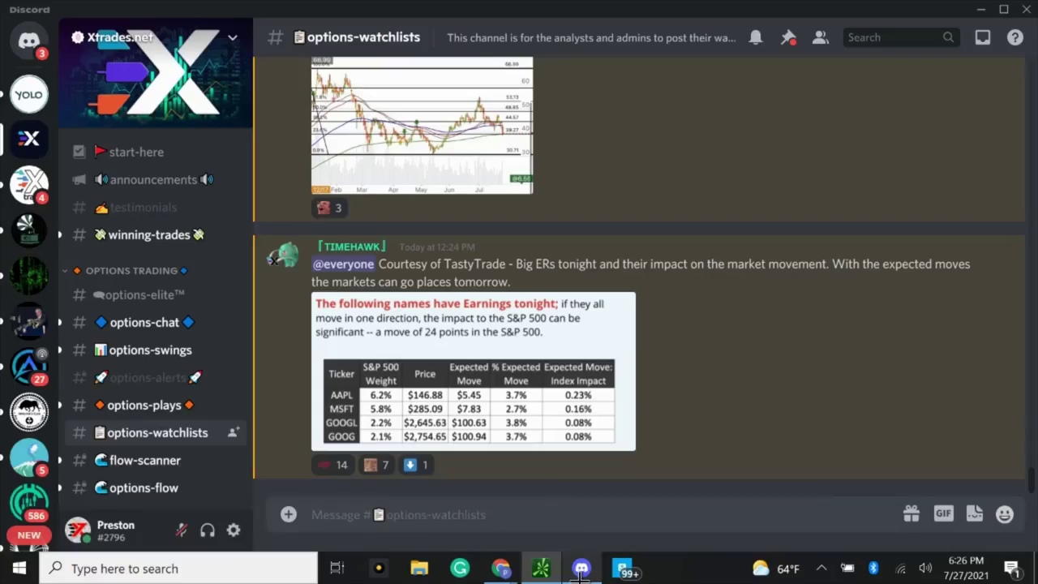
click(156, 294)
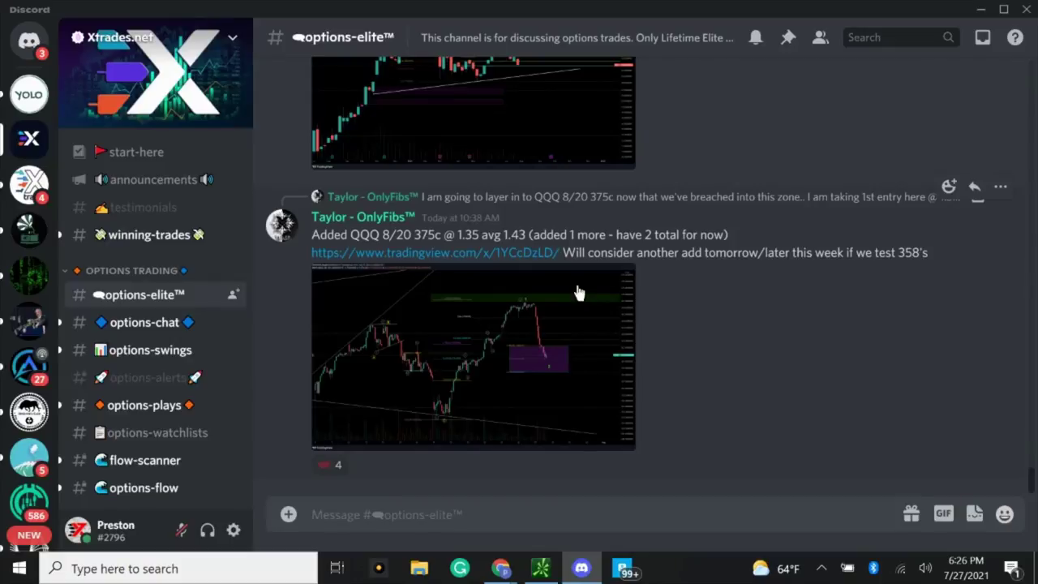
scroll(578, 292, up, 5)
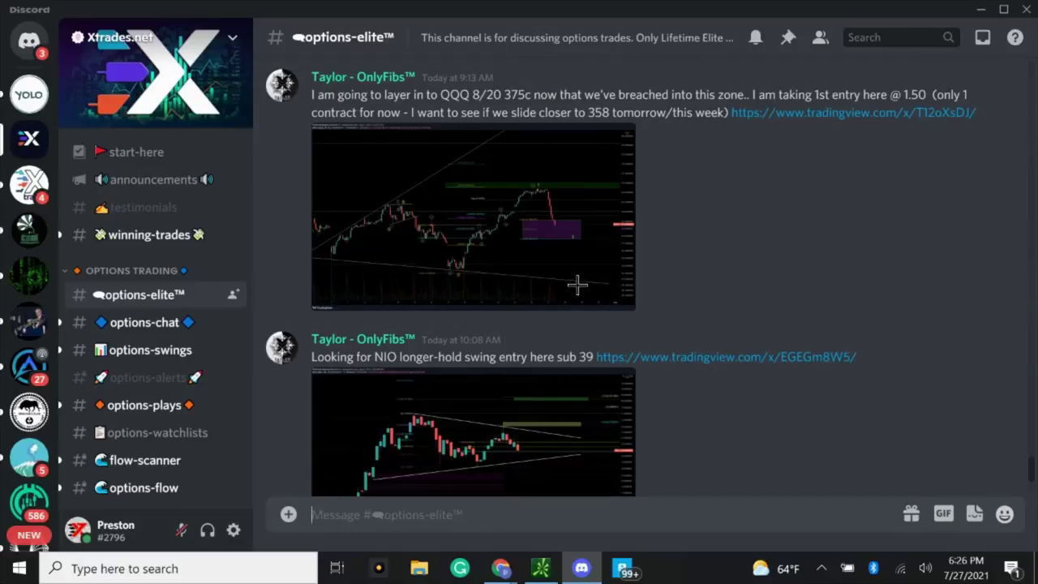
scroll(579, 284, up, 8)
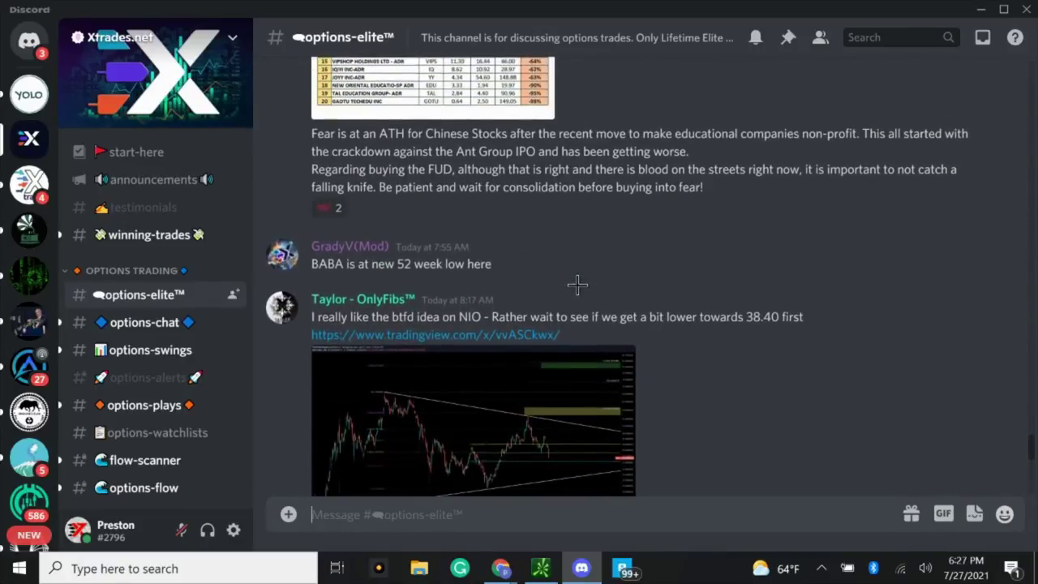
scroll(577, 284, up, 2)
scroll(578, 284, down, 10)
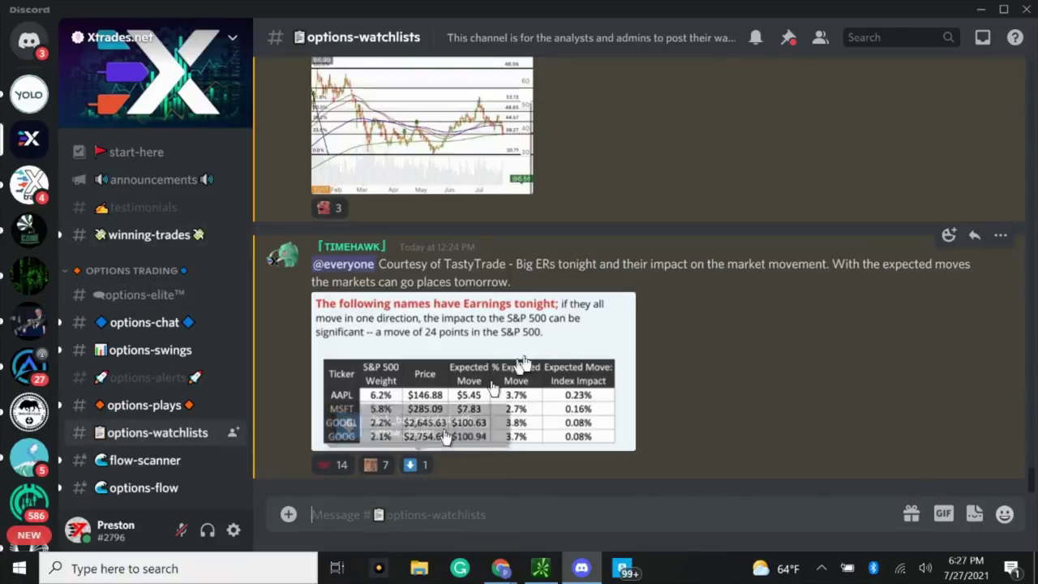
- Reopen the options-watchlists channel and review today's NIO setup, OCGN tracker and the post with the TSLA, ABNB and AAL ideas
scroll(568, 345, up, 5)
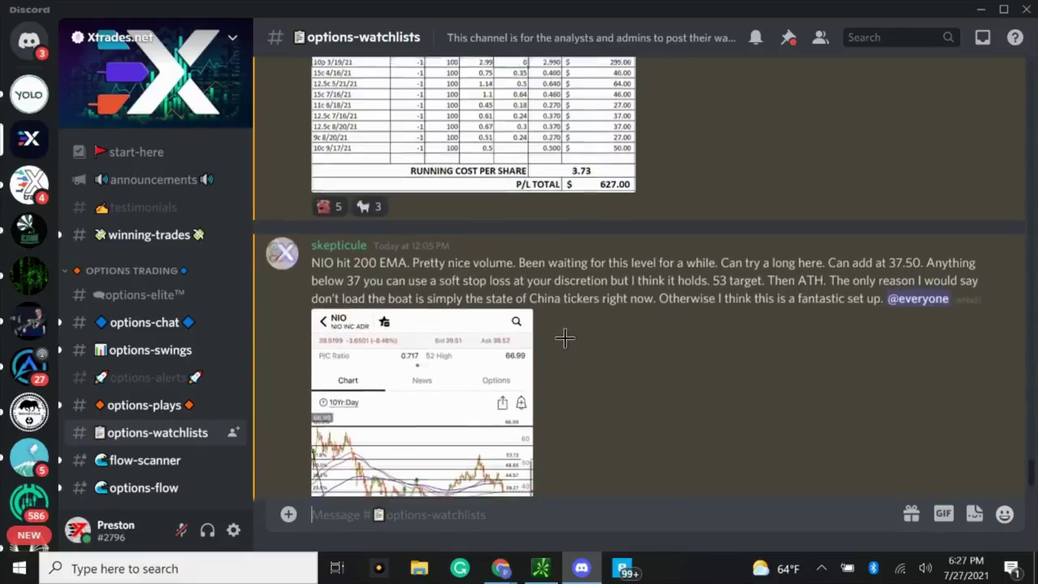
scroll(565, 339, up, 3)
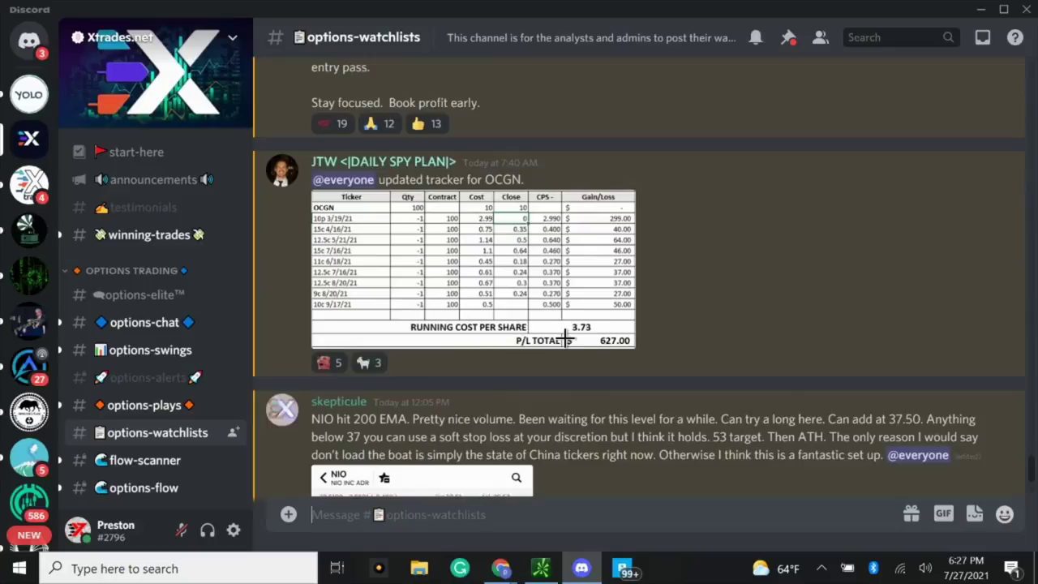
scroll(565, 339, up, 5)
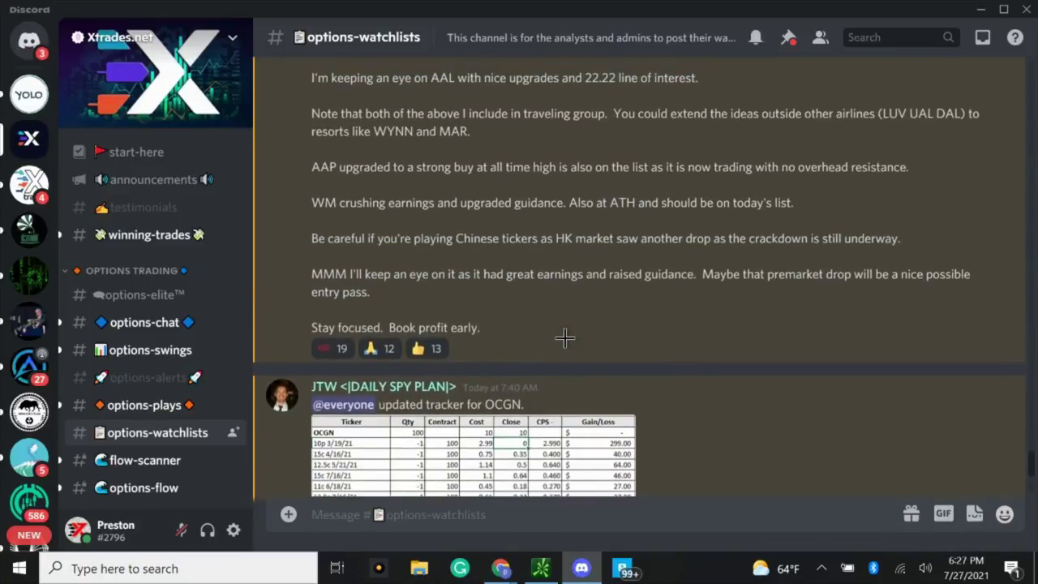
scroll(565, 339, up, 2)
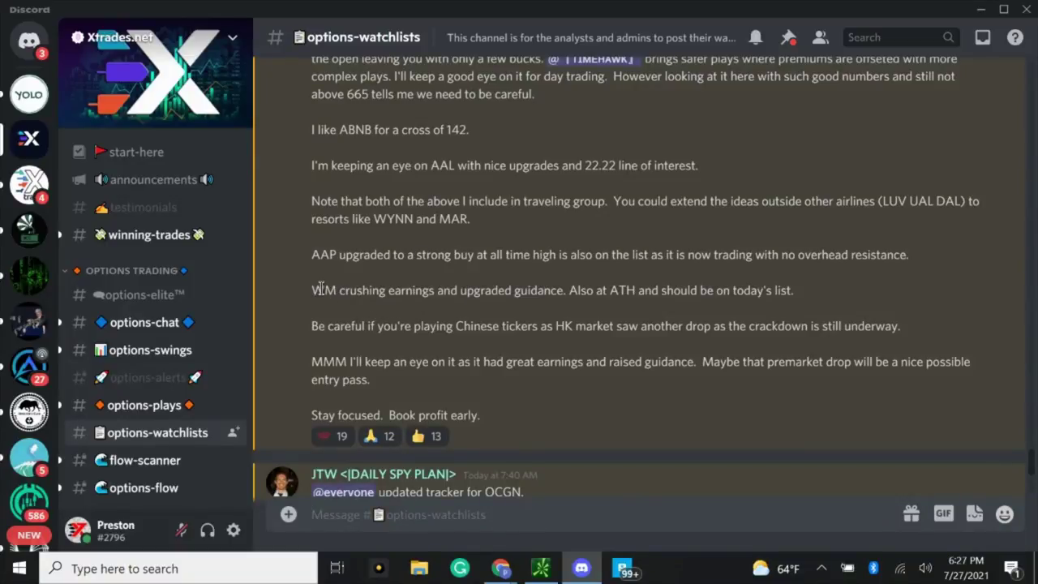
scroll(322, 289, up, 3)
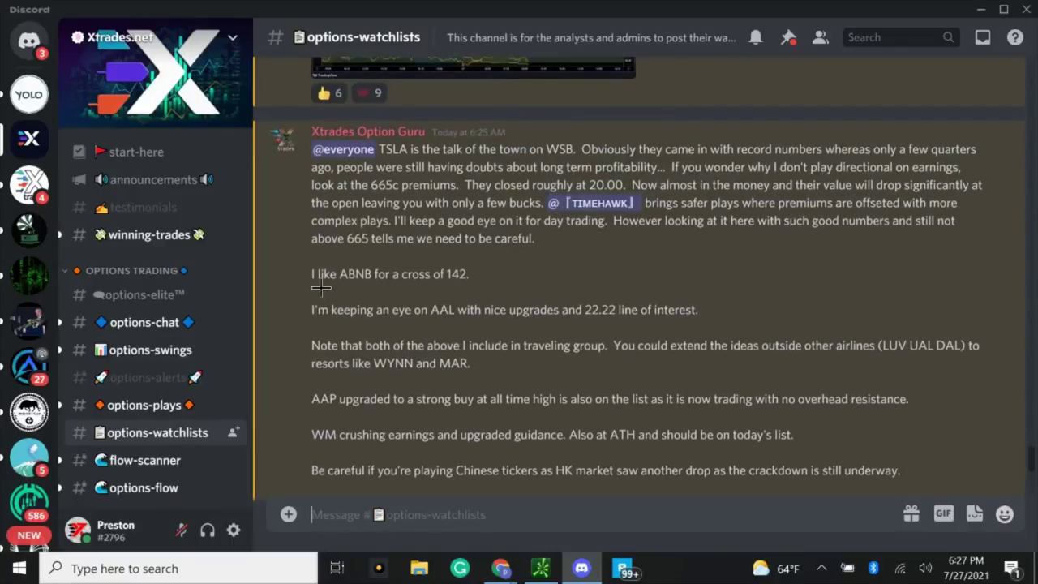
scroll(321, 288, up, 5)
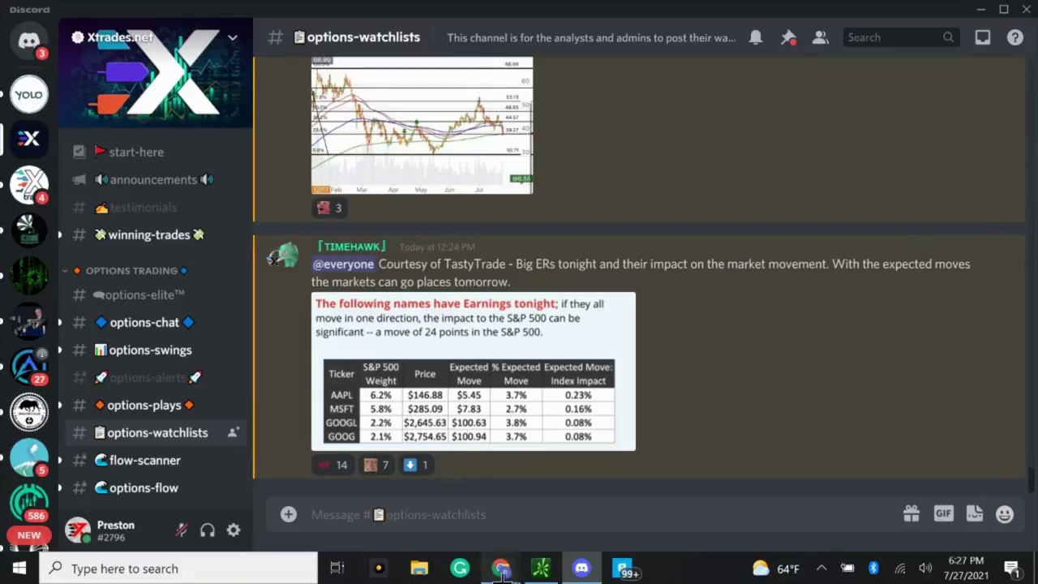
- Switch to Chrome and bring up the AAPL daily chart in TradingView
mouse_move(500, 569)
click(429, 531)
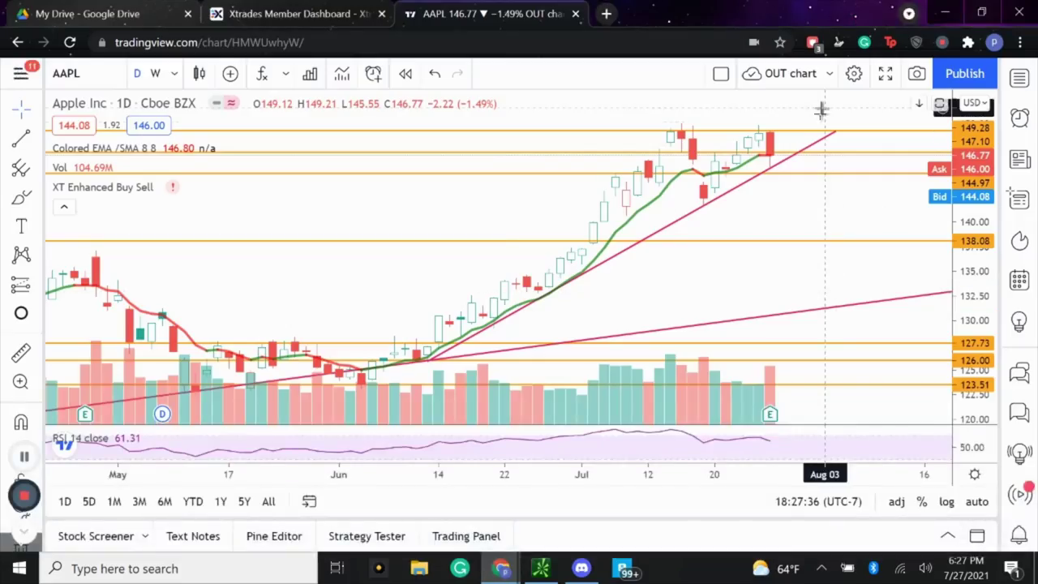